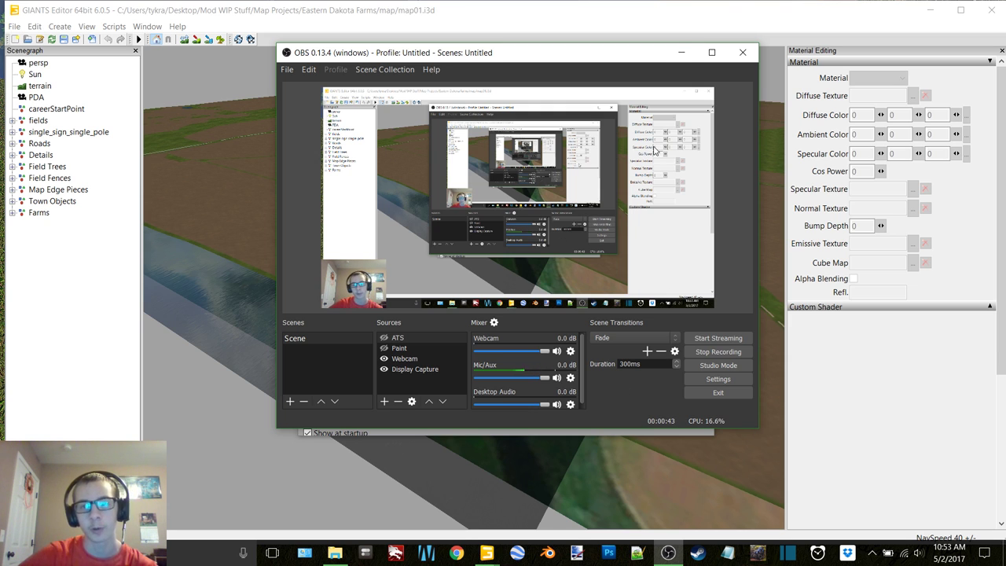
# Step: Minimize the OBS recorder, dismiss the startup dialog, maximize the map editor, and close the Material Editing panel
pyautogui.click(680, 52)
pyautogui.click(698, 123)
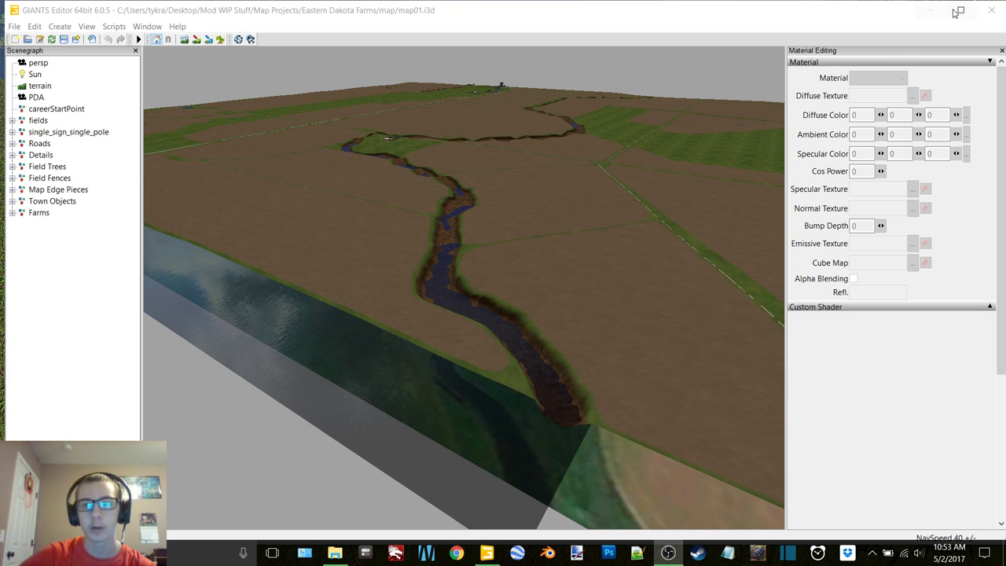
pyautogui.click(961, 11)
pyautogui.click(1000, 47)
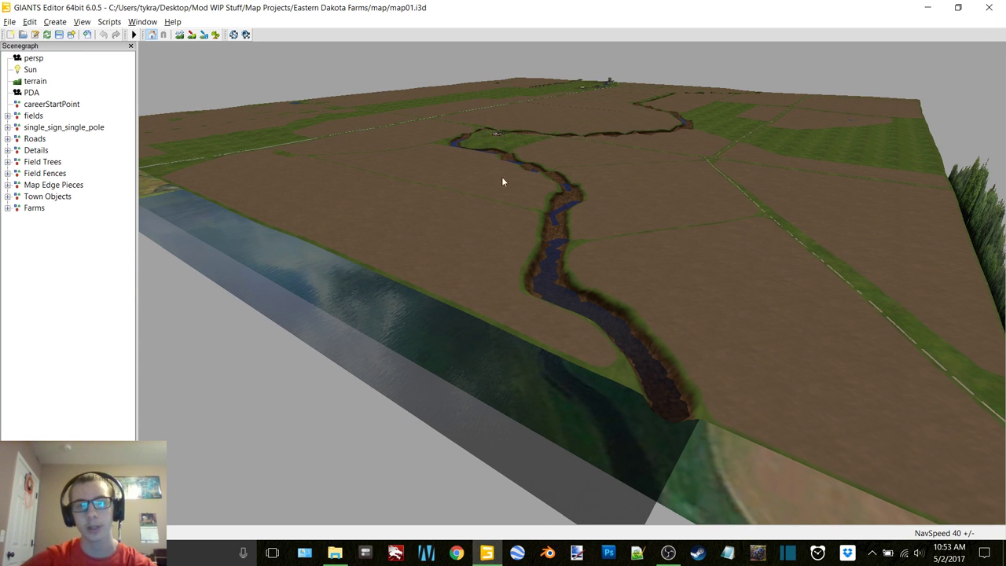
# Step: Switch the viewport to the PDA camera to look over the whole map from above
pyautogui.keyDown('alt'); pyautogui.moveTo(503, 182); pyautogui.dragTo(473, 554, button='middle'); pyautogui.keyUp('alt')
pyautogui.moveTo(585, 207)
pyautogui.keyDown('alt'); pyautogui.mouseDown(button='middle')
pyautogui.moveTo(405, 477)
pyautogui.moveTo(259, 519)
pyautogui.mouseUp(button='middle'); pyautogui.keyUp('alt')
pyautogui.moveTo(899, 132)
pyautogui.keyDown('alt'); pyautogui.mouseDown(button='middle')
pyautogui.moveTo(710, 263)
pyautogui.moveTo(659, 259)
pyautogui.mouseUp(button='middle'); pyautogui.keyUp('alt')
pyautogui.click(82, 21)
pyautogui.moveTo(118, 35)
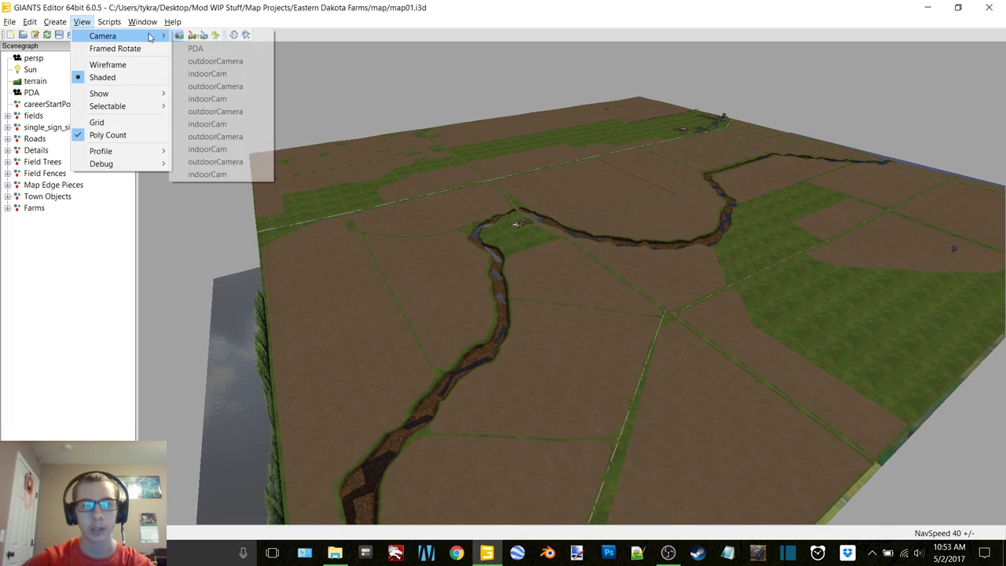
pyautogui.click(206, 51)
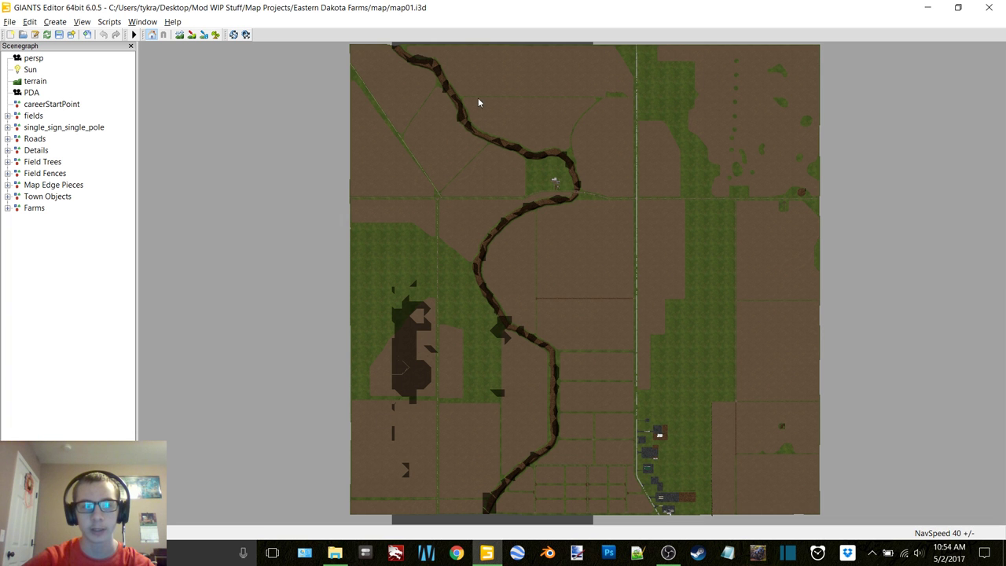
# Step: Return the viewport to the persp camera and move in to the Westeel-Rosco grain bins on the starter farm
pyautogui.click(82, 21)
pyautogui.moveTo(110, 37)
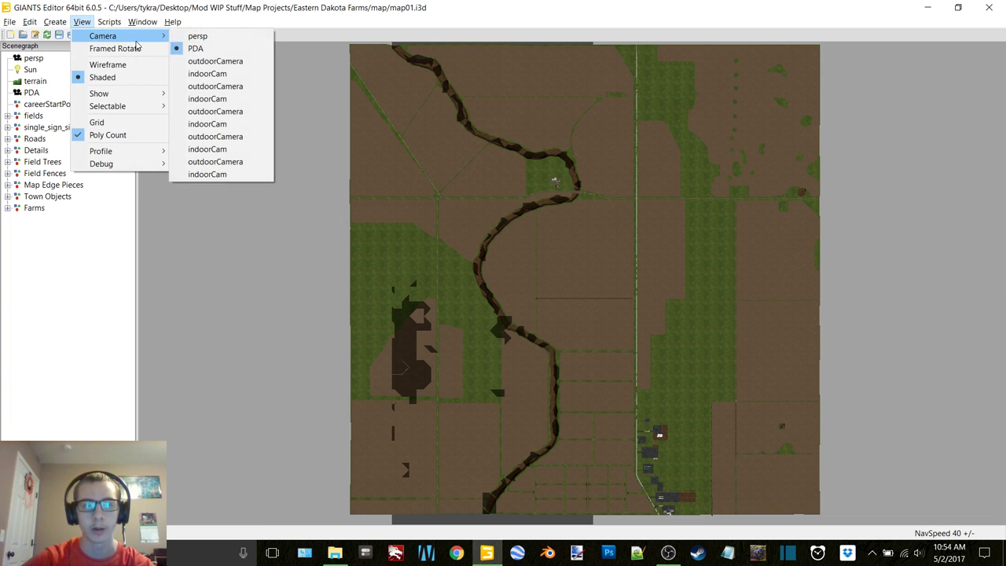
pyautogui.click(198, 36)
pyautogui.keyDown('alt'); pyautogui.moveTo(493, 317); pyautogui.dragTo(586, 212, button='right'); pyautogui.keyUp('alt')
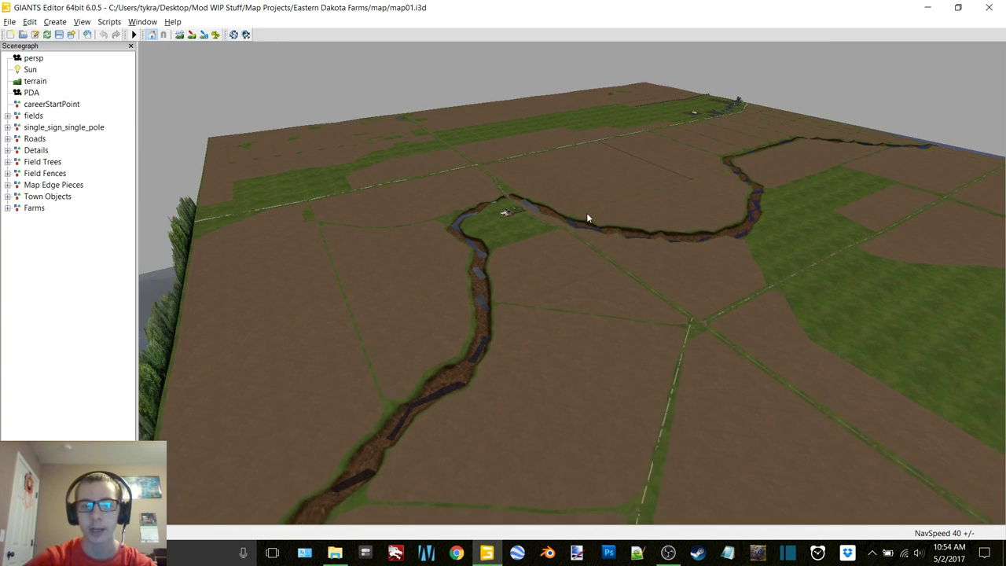
pyautogui.keyDown('alt'); pyautogui.moveTo(377, 369); pyautogui.dragTo(550, 173, button='right'); pyautogui.keyUp('alt')
pyautogui.moveTo(296, 443)
pyautogui.keyDown('alt'); pyautogui.mouseDown(button='right')
pyautogui.moveTo(459, 227)
pyautogui.moveTo(272, 212)
pyautogui.moveTo(739, 55)
pyautogui.moveTo(456, 227)
pyautogui.moveTo(545, 154)
pyautogui.moveTo(400, 395)
pyautogui.moveTo(640, 366)
pyautogui.moveTo(330, 196)
pyautogui.moveTo(398, 359)
pyautogui.moveTo(467, 206)
pyautogui.moveTo(540, 280)
pyautogui.moveTo(328, 258)
pyautogui.moveTo(632, 333)
pyautogui.moveTo(493, 263)
pyautogui.moveTo(472, 294)
pyautogui.moveTo(438, 310)
pyautogui.moveTo(465, 303)
pyautogui.moveTo(419, 311)
pyautogui.moveTo(505, 320)
pyautogui.moveTo(594, 270)
pyautogui.moveTo(585, 236)
pyautogui.moveTo(563, 311)
pyautogui.moveTo(589, 297)
pyautogui.moveTo(610, 259)
pyautogui.moveTo(539, 303)
pyautogui.moveTo(581, 263)
pyautogui.moveTo(605, 262)
pyautogui.moveTo(514, 254)
pyautogui.moveTo(566, 259)
pyautogui.moveTo(582, 242)
pyautogui.moveTo(516, 256)
pyautogui.moveTo(538, 266)
pyautogui.moveTo(555, 262)
pyautogui.moveTo(543, 250)
pyautogui.moveTo(550, 244)
pyautogui.moveTo(440, 275)
pyautogui.moveTo(429, 262)
pyautogui.moveTo(510, 267)
pyautogui.moveTo(504, 254)
pyautogui.moveTo(553, 278)
pyautogui.moveTo(303, 297)
pyautogui.moveTo(439, 265)
pyautogui.moveTo(337, 265)
pyautogui.moveTo(508, 259)
pyautogui.moveTo(469, 244)
pyautogui.moveTo(531, 254)
pyautogui.moveTo(474, 239)
pyautogui.moveTo(573, 211)
pyautogui.moveTo(413, 233)
pyautogui.moveTo(561, 218)
pyautogui.moveTo(568, 271)
pyautogui.moveTo(604, 264)
pyautogui.mouseUp(button='right'); pyautogui.keyUp('alt')
pyautogui.moveTo(537, 204); pyautogui.dragTo(382, 258, button='right')
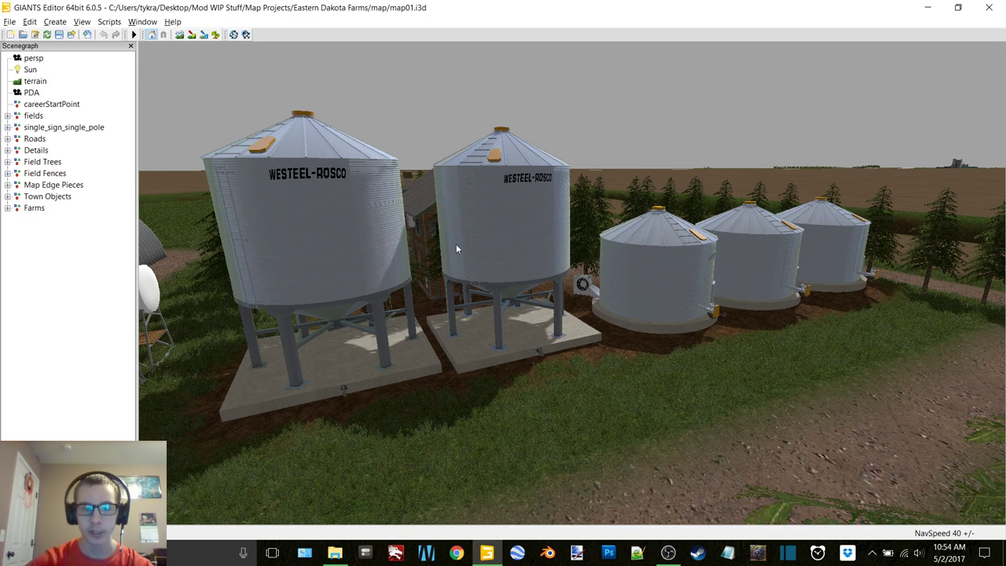
# Step: Select the top-level westeel object of the hopper-bottom bin closest to the fuel tanks
pyautogui.click(284, 228)
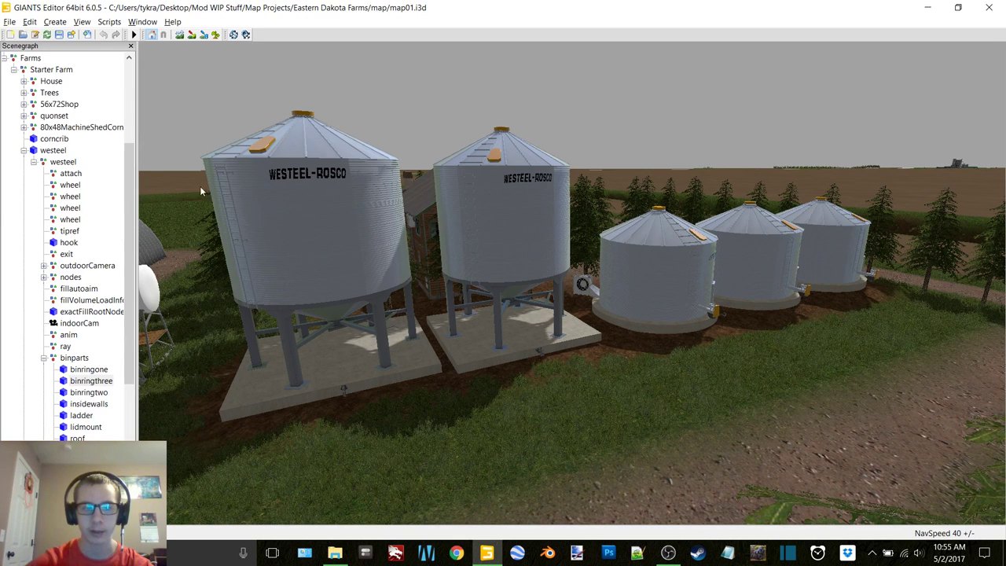
pyautogui.click(68, 162)
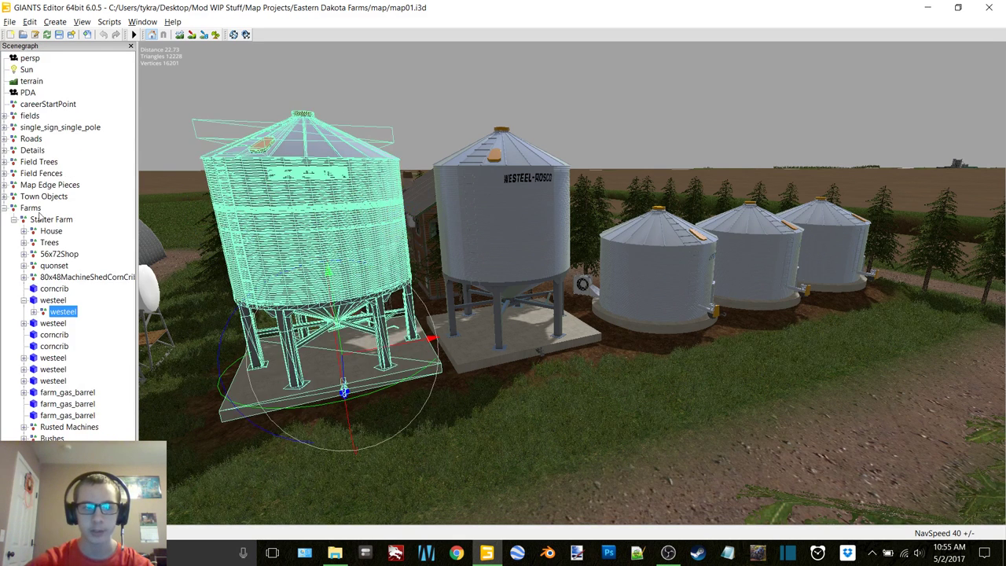
pyautogui.doubleClick(55, 302)
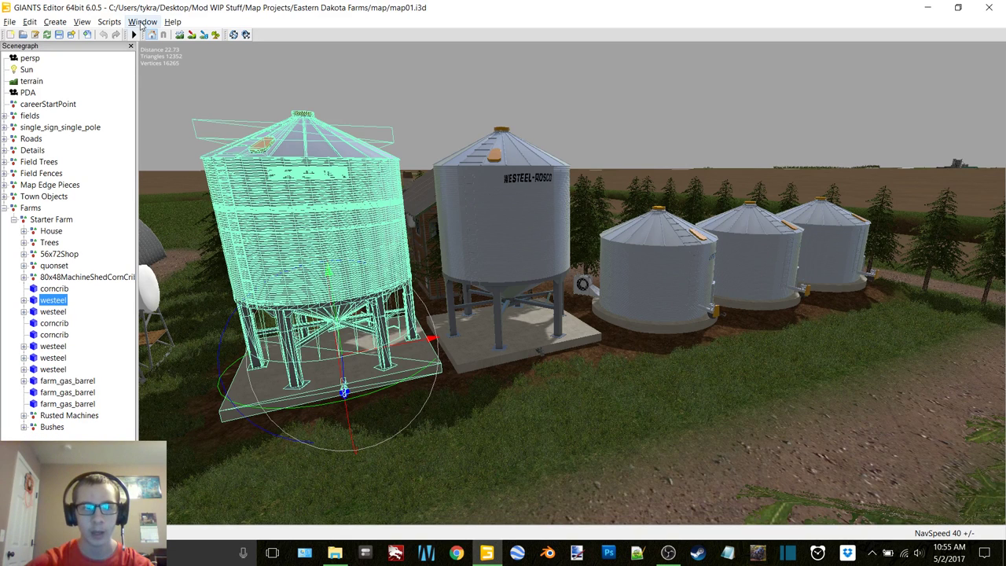
# Step: Review the selected bin's translation and rotation values in its attributes, leaving them as they are, and close the attributes
pyautogui.click(143, 23)
pyautogui.click(163, 48)
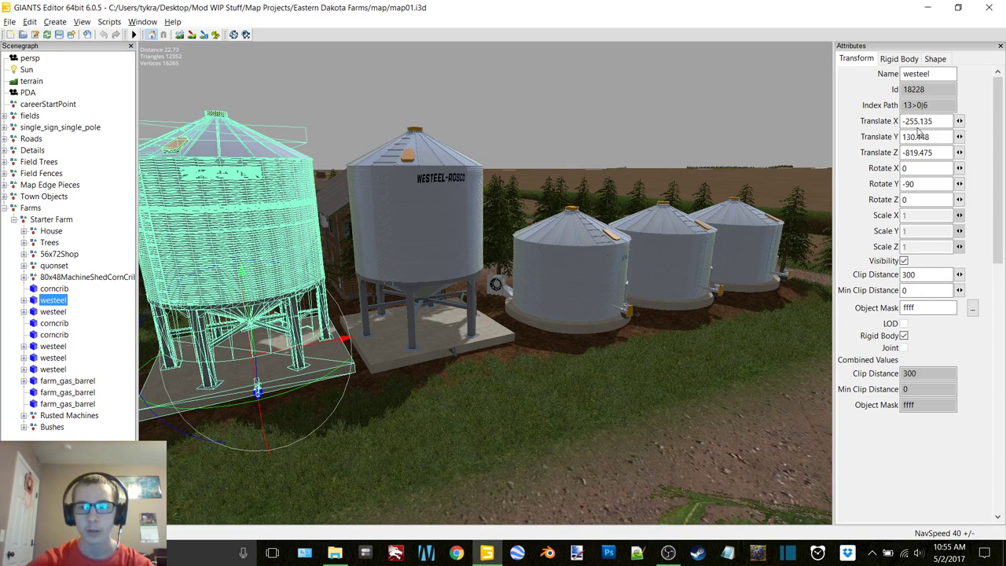
pyautogui.moveTo(935, 122); pyautogui.dragTo(893, 125)
pyautogui.moveTo(934, 137); pyautogui.dragTo(901, 169)
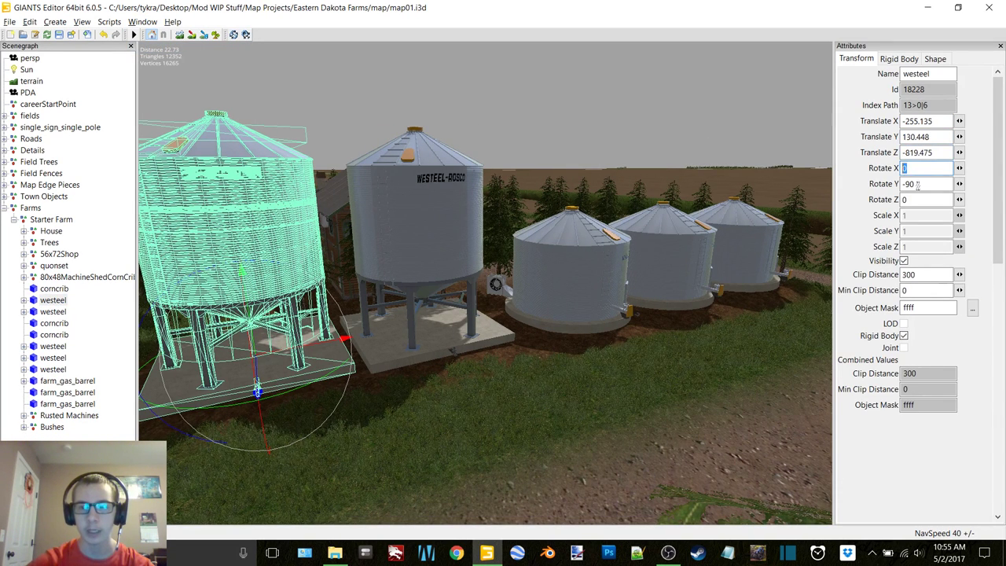
pyautogui.click(910, 199)
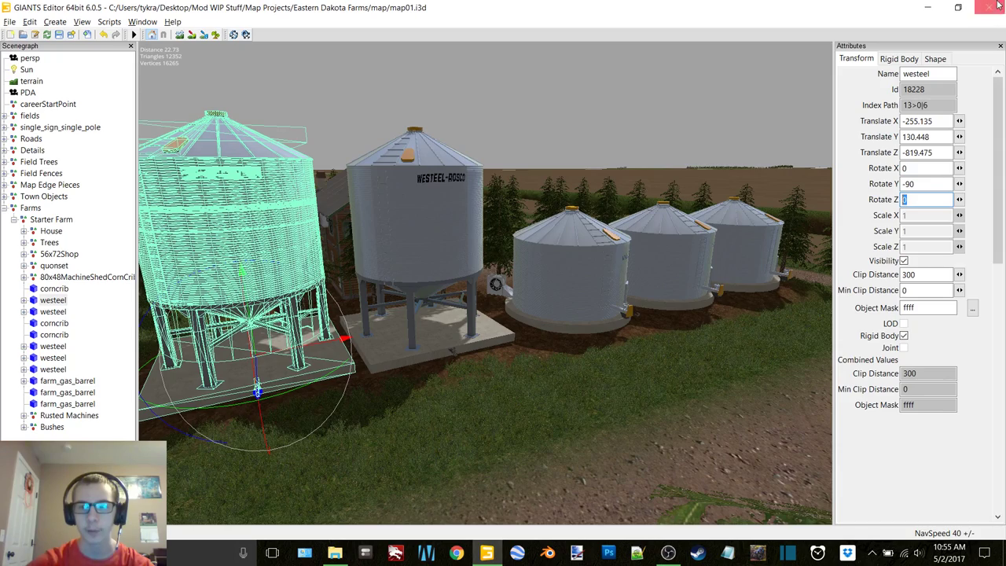
pyautogui.click(1000, 45)
# Step: Collapse the Starter Farm and Farms groups in the scenegraph and clear the selection
pyautogui.click(61, 218)
pyautogui.press('Left')
pyautogui.press('Left')
pyautogui.press('Left')
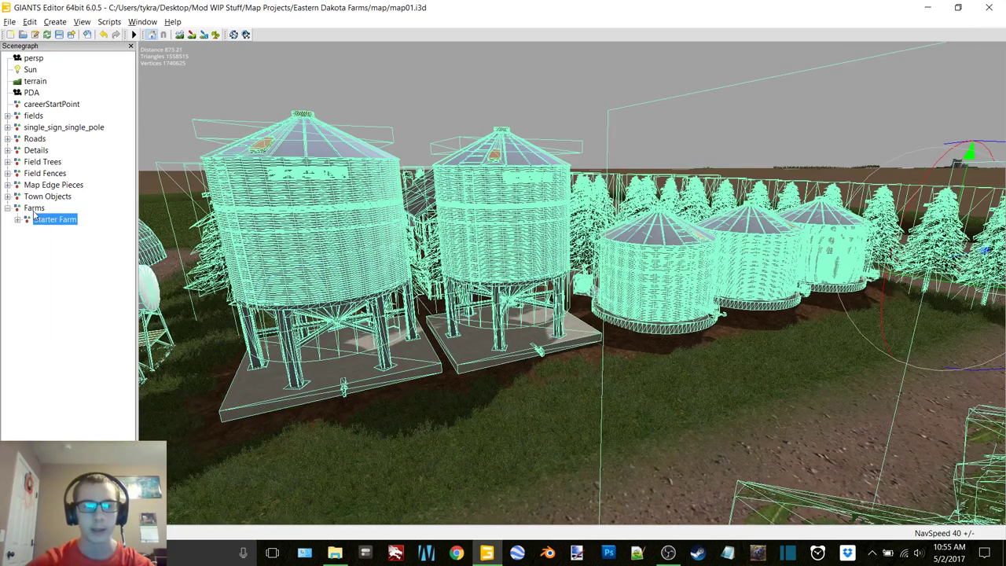
pyautogui.click(57, 285)
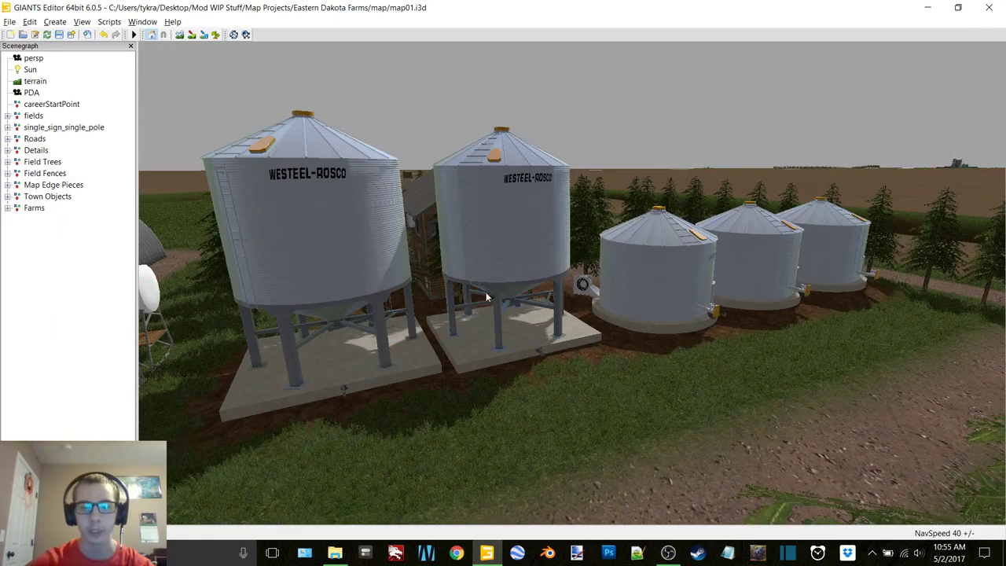
# Step: Examine the grain bins up close, including the corrugated walls and the ladder
pyautogui.keyDown('alt'); pyautogui.moveTo(485, 297); pyautogui.dragTo(542, 289, button='middle'); pyautogui.keyUp('alt')
pyautogui.scroll(3, 556, 298)
pyautogui.keyDown('alt'); pyautogui.moveTo(542, 289); pyautogui.dragTo(458, 285); pyautogui.keyUp('alt')
pyautogui.scroll(-3, 487, 277)
pyautogui.keyDown('alt'); pyautogui.moveTo(499, 271); pyautogui.dragTo(527, 286, button='middle'); pyautogui.keyUp('alt')
pyautogui.scroll(4, 506, 273)
pyautogui.scroll(-3, 510, 271)
pyautogui.scroll(3, 532, 283)
pyautogui.scroll(3, 533, 287)
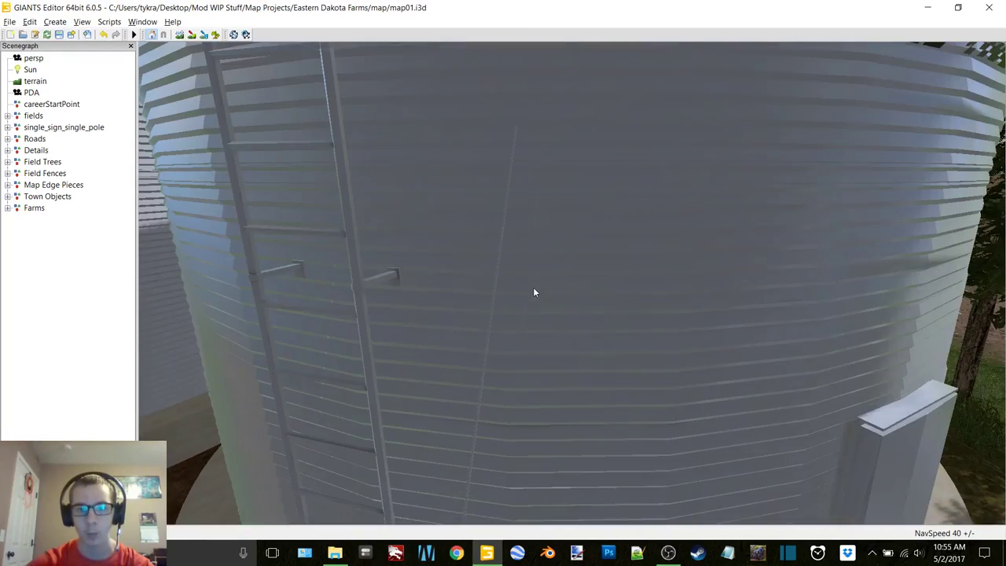
pyautogui.scroll(-6, 531, 268)
pyautogui.scroll(8, 543, 236)
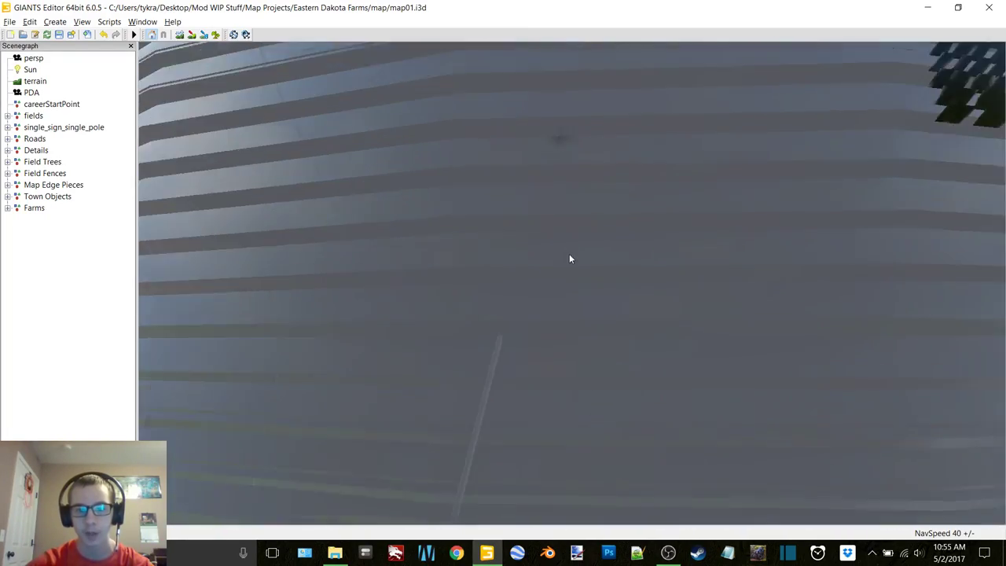
pyautogui.scroll(3, 571, 254)
pyautogui.keyDown('alt'); pyautogui.moveTo(571, 254); pyautogui.dragTo(552, 311); pyautogui.keyUp('alt')
pyautogui.scroll(-6, 553, 311)
# Step: Examine the row of three flat-bottom Westeel-Rosco bins with their unload augers, doors and round concrete bases
pyautogui.keyDown('alt'); pyautogui.moveTo(522, 312); pyautogui.dragTo(539, 307, button='middle'); pyautogui.keyUp('alt')
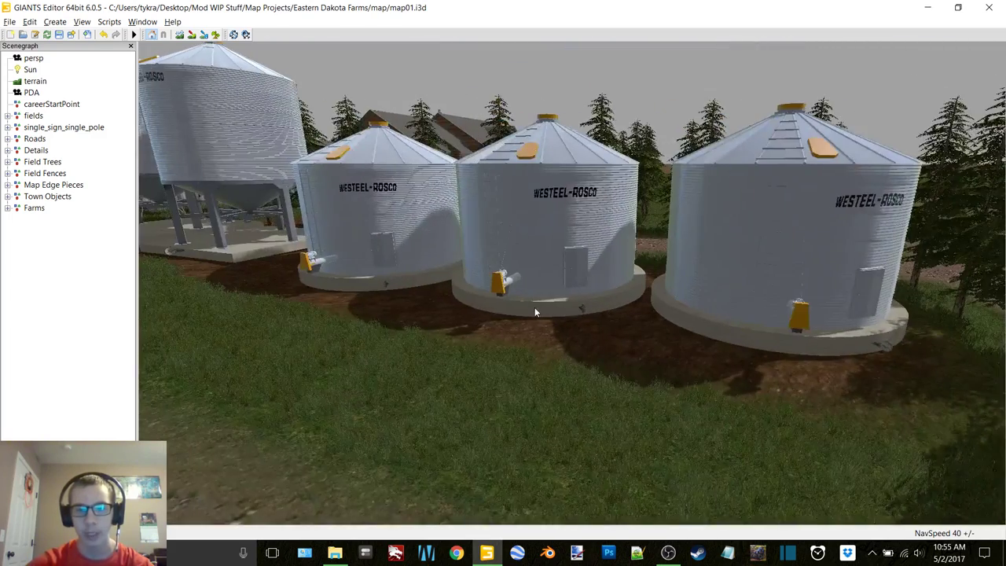
pyautogui.scroll(-3, 539, 307)
pyautogui.moveTo(544, 307); pyautogui.dragTo(491, 298, button='right')
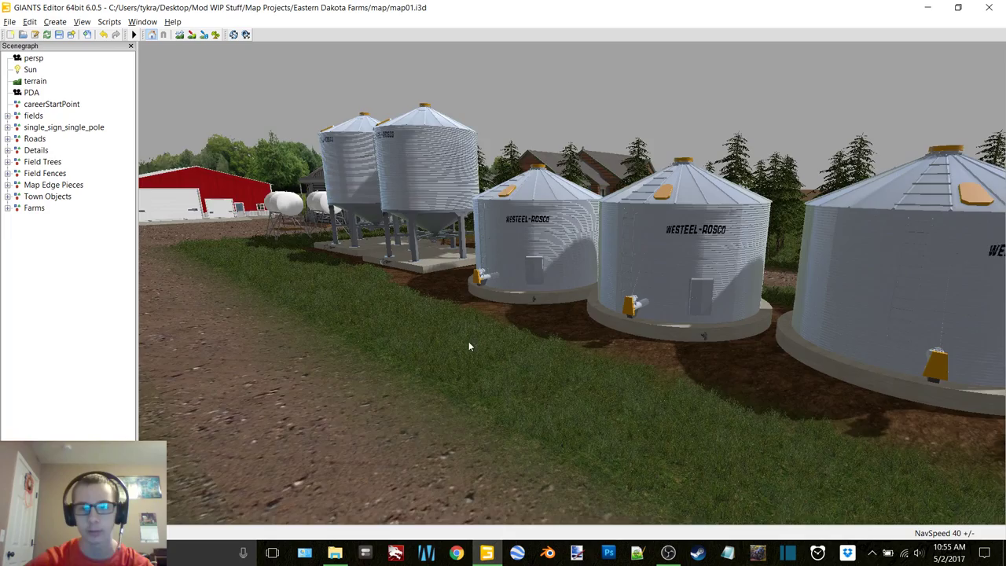
pyautogui.keyDown('alt'); pyautogui.moveTo(515, 287); pyautogui.dragTo(572, 269); pyautogui.keyUp('alt')
pyautogui.moveTo(644, 269)
pyautogui.keyDown('alt'); pyautogui.mouseDown()
pyautogui.moveTo(635, 269)
pyautogui.moveTo(643, 271)
pyautogui.mouseUp(); pyautogui.keyUp('alt')
pyautogui.keyDown('alt'); pyautogui.moveTo(587, 286); pyautogui.dragTo(625, 289); pyautogui.keyUp('alt')
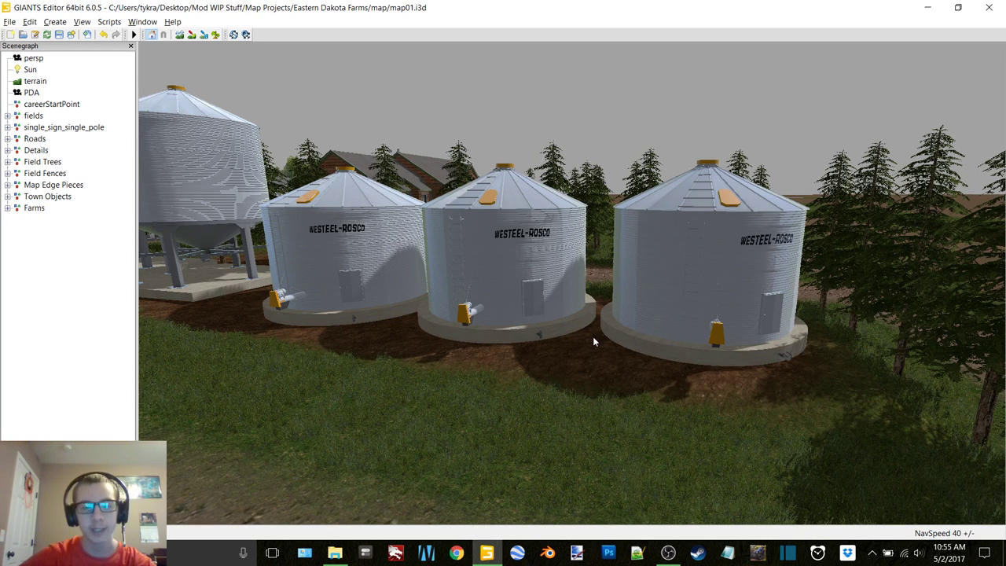
pyautogui.keyDown('alt'); pyautogui.moveTo(561, 315); pyautogui.dragTo(537, 307, button='middle'); pyautogui.keyUp('alt')
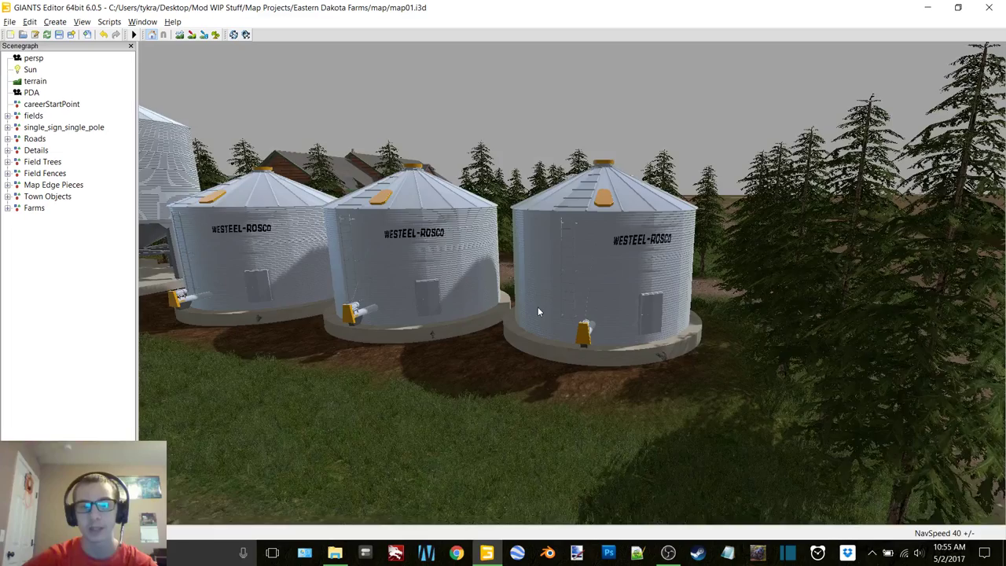
pyautogui.keyDown('alt'); pyautogui.moveTo(536, 307); pyautogui.dragTo(515, 309); pyautogui.keyUp('alt')
# Step: Examine the two hopper-bottom Westeel-Rosco bins, their support legs and their concrete pads
pyautogui.scroll(3, 532, 307)
pyautogui.keyDown('alt'); pyautogui.moveTo(532, 306); pyautogui.dragTo(592, 304, button='middle'); pyautogui.keyUp('alt')
pyautogui.scroll(-3, 531, 291)
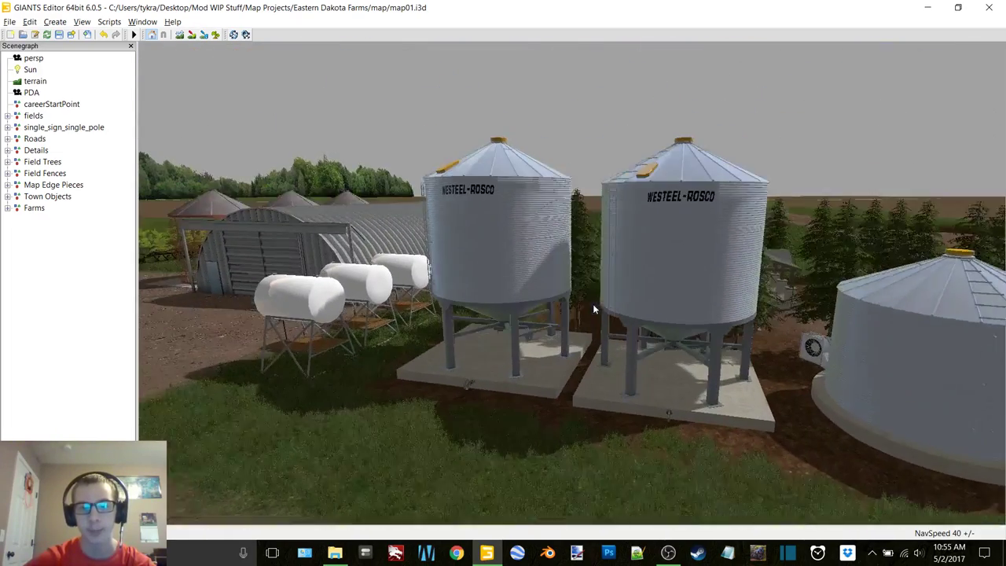
pyautogui.scroll(3, 553, 320)
pyautogui.keyDown('alt'); pyautogui.moveTo(553, 320); pyautogui.dragTo(581, 320); pyautogui.keyUp('alt')
pyautogui.scroll(-2, 569, 322)
pyautogui.moveTo(567, 321); pyautogui.dragTo(604, 330, button='right')
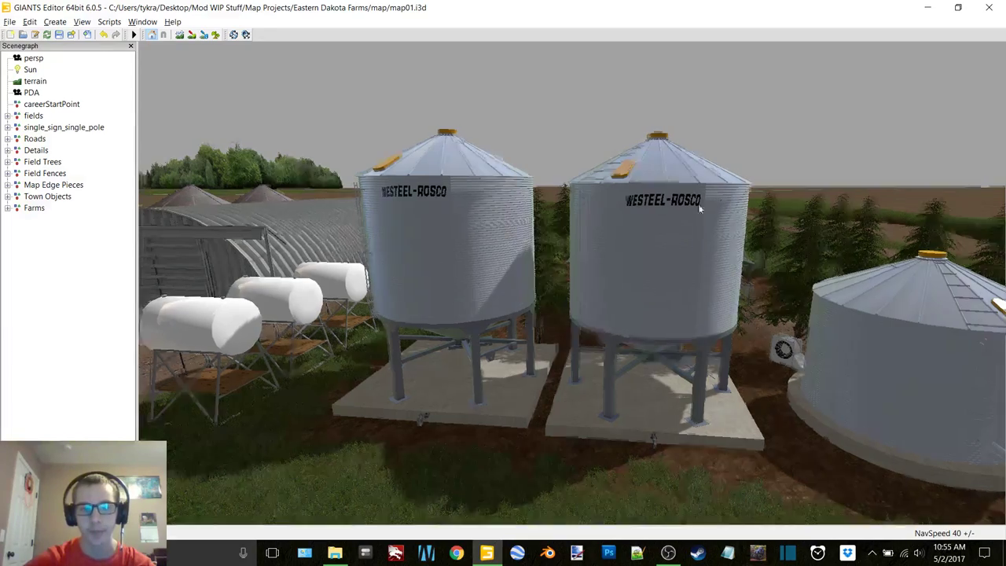
pyautogui.keyDown('alt'); pyautogui.moveTo(698, 205); pyautogui.dragTo(602, 224); pyautogui.keyUp('alt')
pyautogui.scroll(4, 602, 226)
pyautogui.moveTo(597, 234); pyautogui.dragTo(589, 231, button='right')
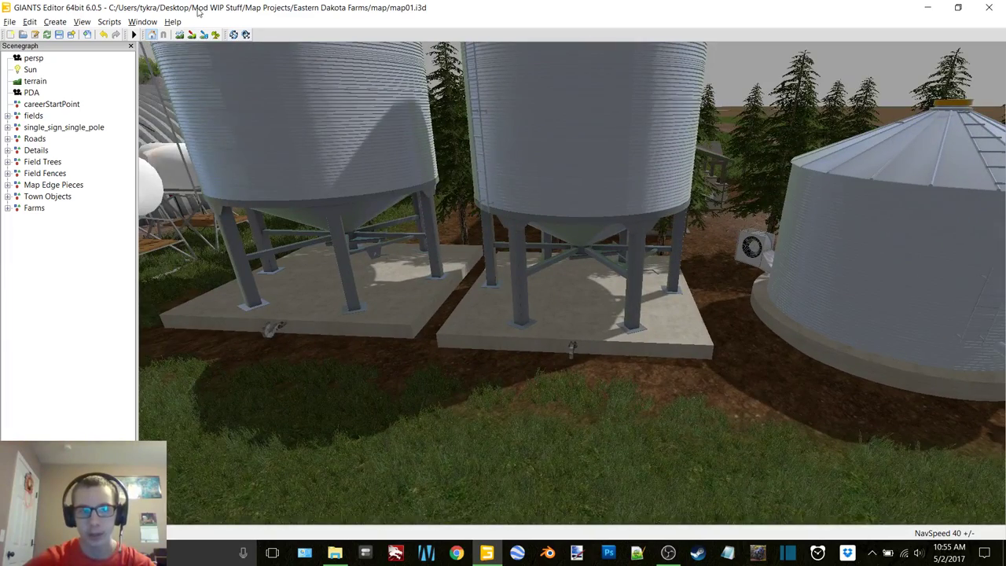
# Step: Run the terrain foliage brush at radius 1.7 over the ground along the hopper bins' concrete pads, and close terrain editing
pyautogui.click(142, 21)
pyautogui.click(183, 71)
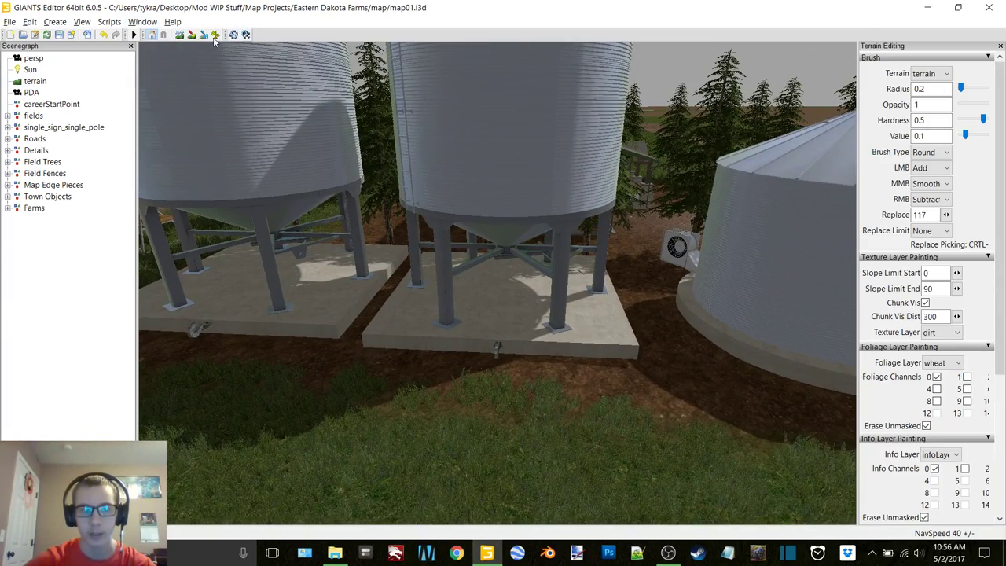
pyautogui.moveTo(546, 372)
pyautogui.mouseDown(button='right')
pyautogui.moveTo(528, 364)
pyautogui.moveTo(513, 391)
pyautogui.moveTo(601, 366)
pyautogui.moveTo(475, 380)
pyautogui.mouseUp(button='right')
pyautogui.scroll(3, 476, 379)
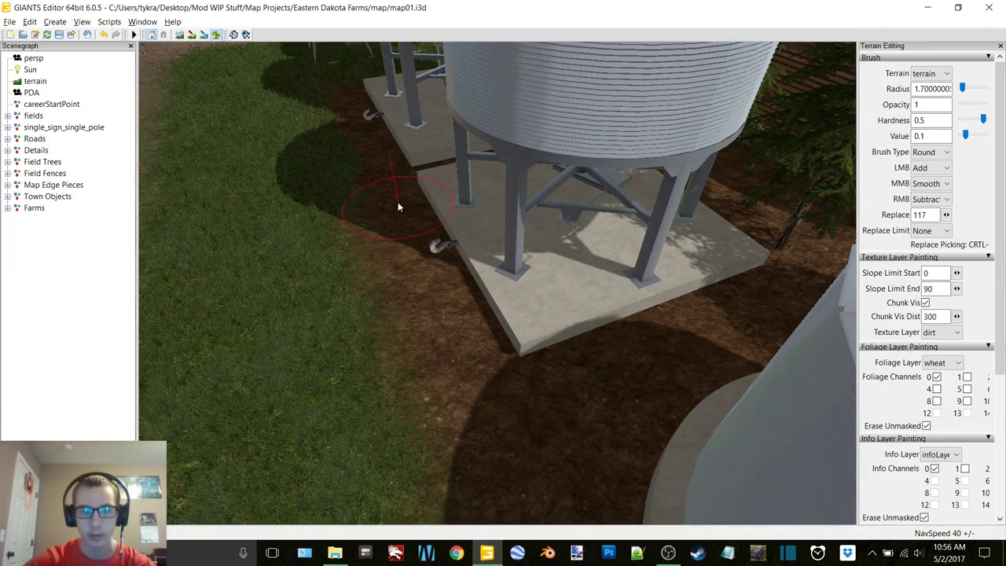
pyautogui.moveTo(363, 144); pyautogui.dragTo(548, 242, button='right')
pyautogui.moveTo(548, 242); pyautogui.dragTo(438, 227)
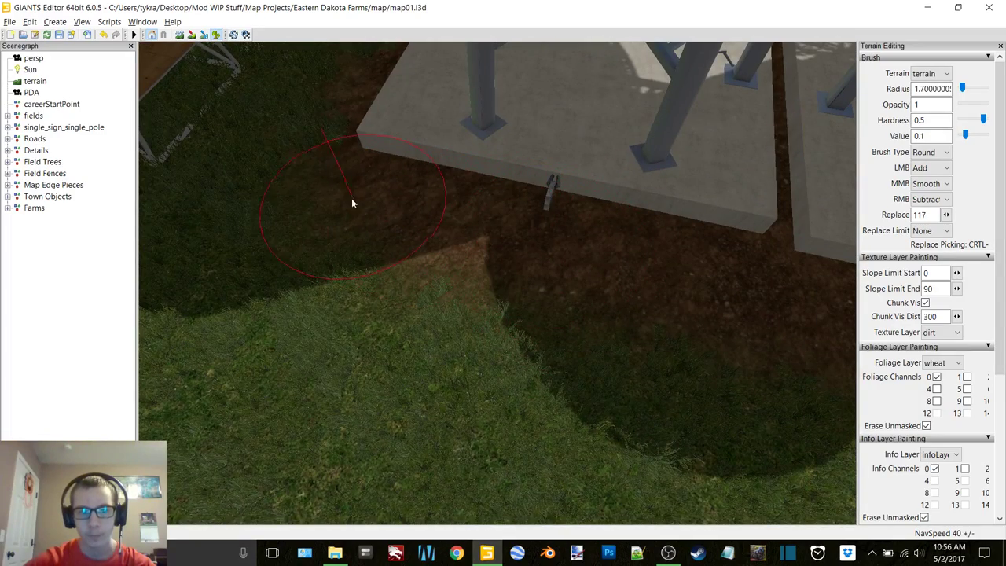
pyautogui.moveTo(380, 140)
pyautogui.mouseDown()
pyautogui.moveTo(373, 119)
pyautogui.moveTo(384, 141)
pyautogui.moveTo(362, 148)
pyautogui.moveTo(350, 125)
pyautogui.mouseUp()
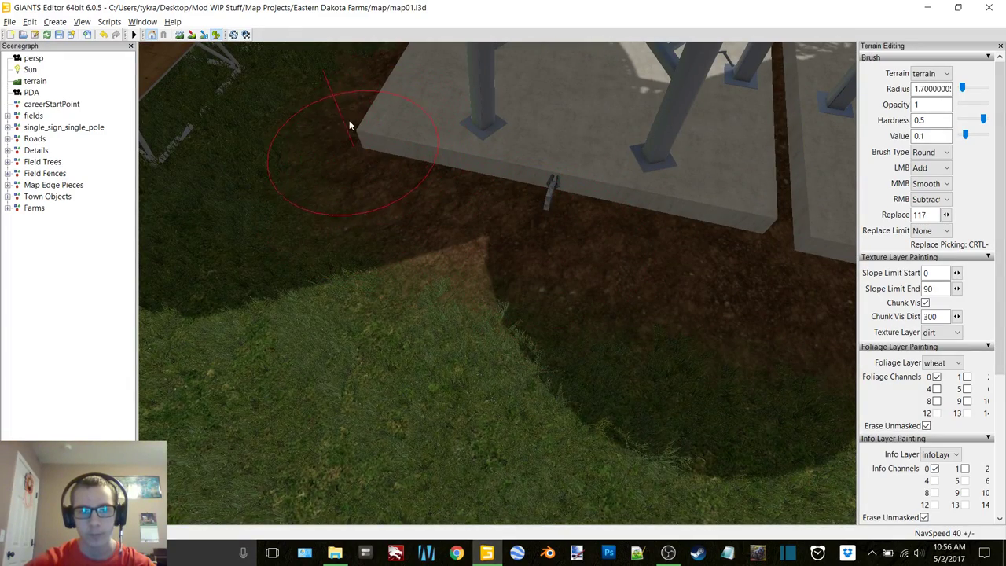
pyautogui.click(1000, 46)
# Step: Go to the three white fuel tanks beside the quonset shed and select their farm_gas_barrel objects in turn to inspect them
pyautogui.scroll(-5, 594, 145)
pyautogui.keyDown('alt'); pyautogui.moveTo(594, 144); pyautogui.dragTo(572, 217, button='middle'); pyautogui.keyUp('alt')
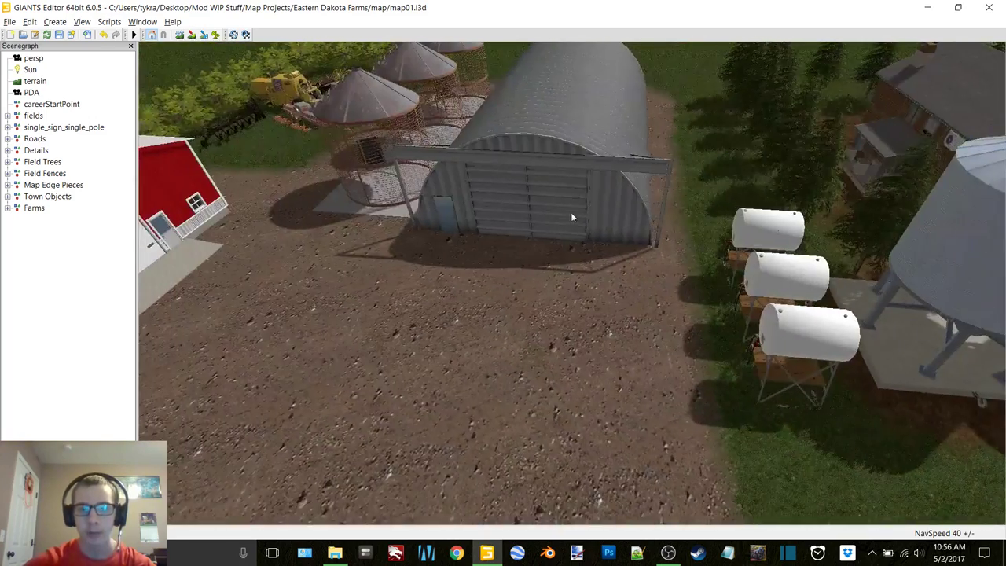
pyautogui.moveTo(570, 218); pyautogui.dragTo(632, 333, button='right')
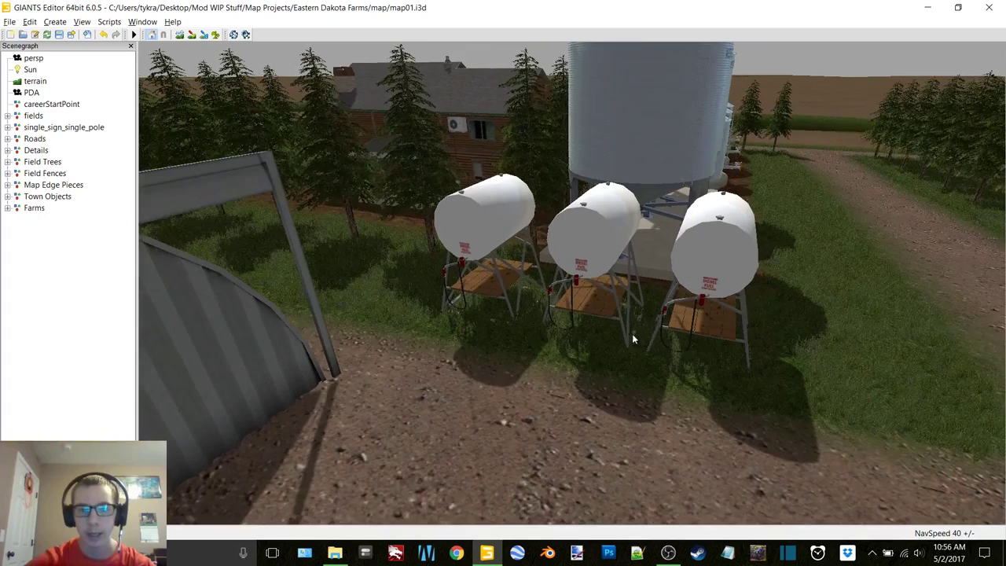
pyautogui.click(631, 333)
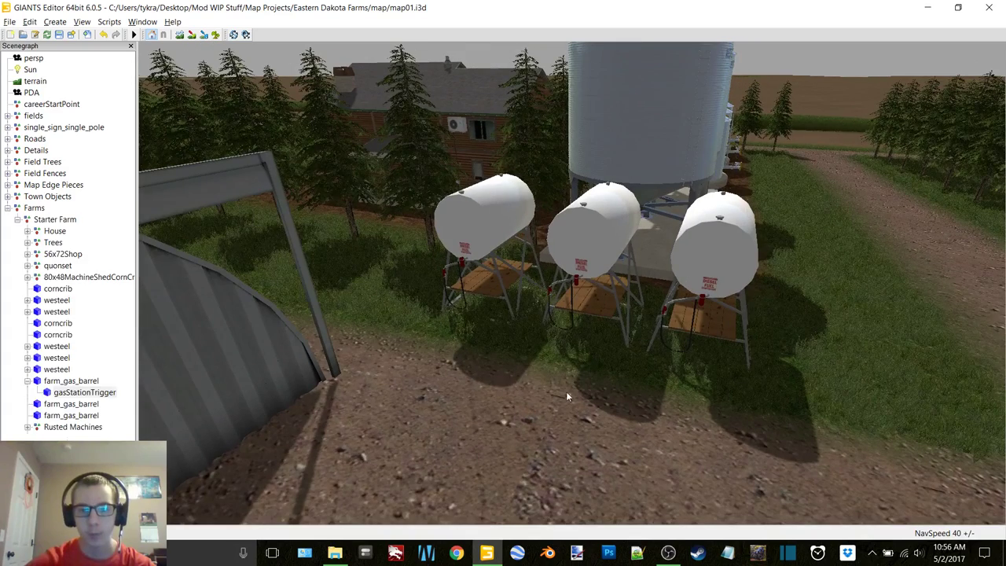
pyautogui.click(71, 381)
pyautogui.click(75, 395)
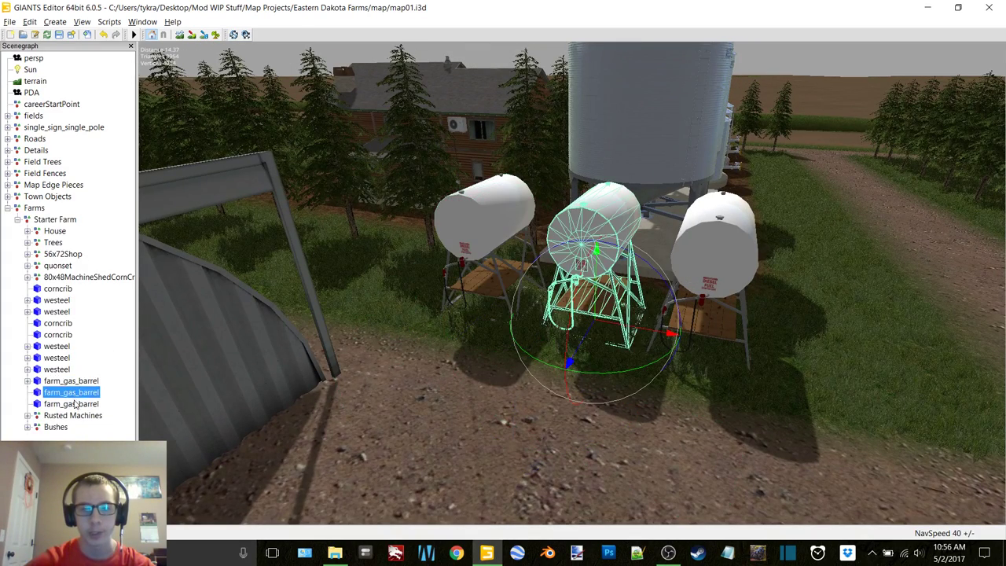
pyautogui.click(75, 402)
# Step: Deselect the fuel tanks and fold the Starter Farm and Farms groups closed in the scenegraph
pyautogui.click(96, 308)
pyautogui.doubleClick(57, 220)
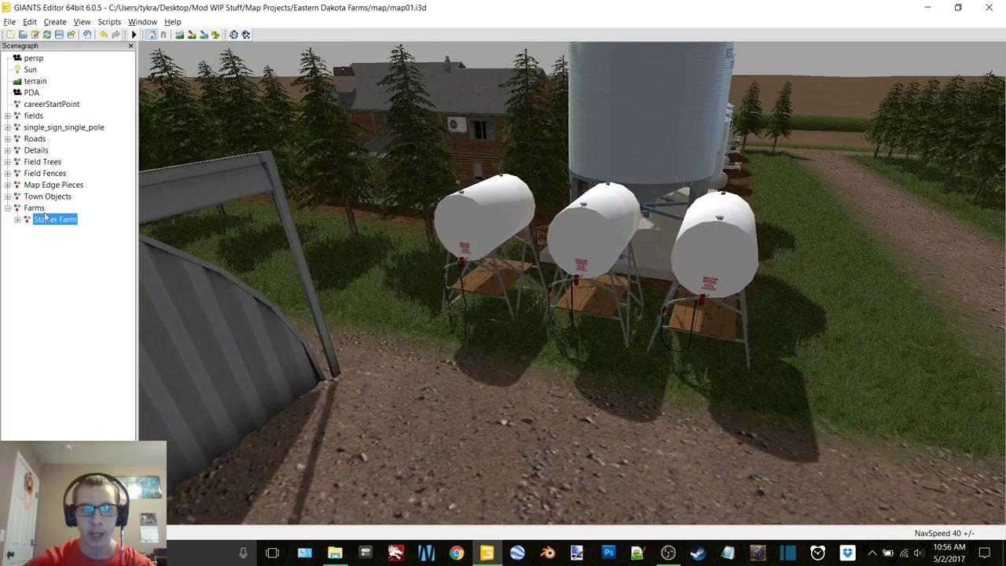
pyautogui.click(36, 208)
pyautogui.press('Escape')
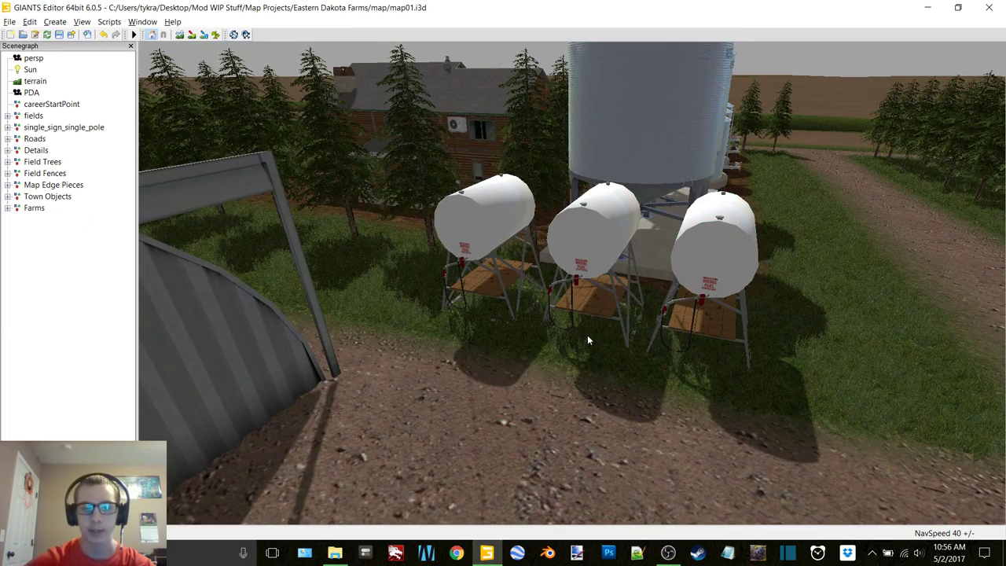
# Step: Examine the diesel fuel tanks and the front of the neighbouring quonset shed
pyautogui.keyDown('alt'); pyautogui.moveTo(587, 335); pyautogui.dragTo(541, 348, button='middle'); pyautogui.keyUp('alt')
pyautogui.scroll(4, 536, 354)
pyautogui.scroll(-2, 541, 348)
pyautogui.keyDown('alt'); pyautogui.moveTo(540, 348); pyautogui.dragTo(557, 351); pyautogui.keyUp('alt')
pyautogui.keyDown('alt'); pyautogui.moveTo(557, 351); pyautogui.dragTo(607, 326, button='middle'); pyautogui.keyUp('alt')
pyautogui.keyDown('alt'); pyautogui.moveTo(606, 325); pyautogui.dragTo(501, 297); pyautogui.keyUp('alt')
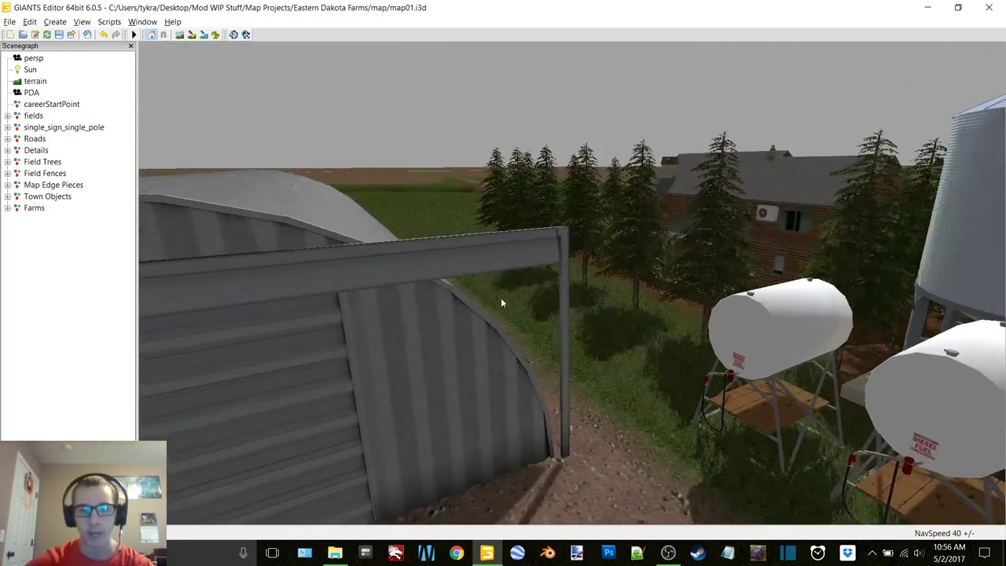
# Step: Examine the three diesel fuel tanks beside the hopper bins and the fronts of the two red sheds across the yard
pyautogui.moveTo(501, 297); pyautogui.dragTo(547, 303, button='middle')
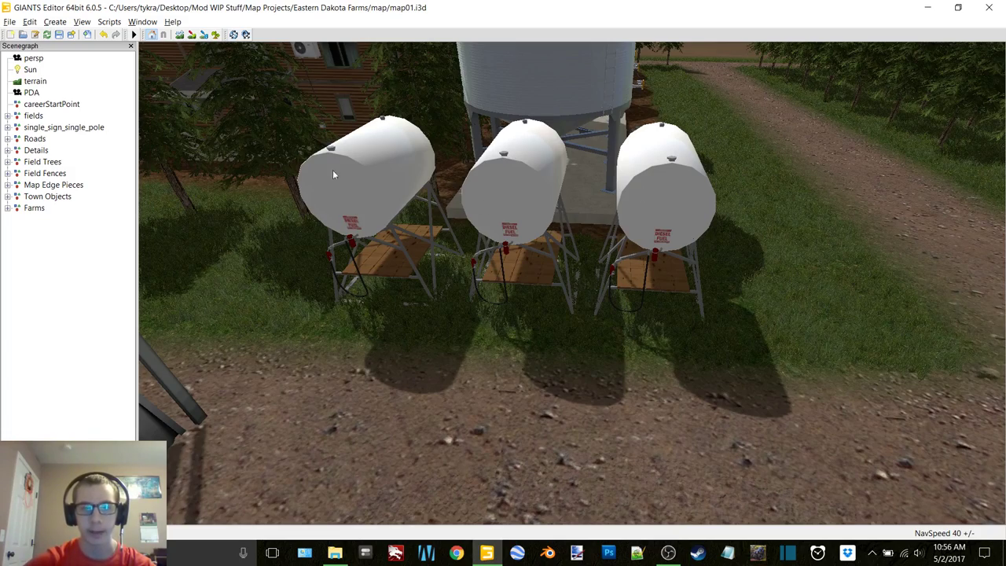
pyautogui.moveTo(586, 168)
pyautogui.mouseDown(button='middle')
pyautogui.moveTo(597, 173)
pyautogui.moveTo(554, 155)
pyautogui.moveTo(573, 164)
pyautogui.mouseUp(button='middle')
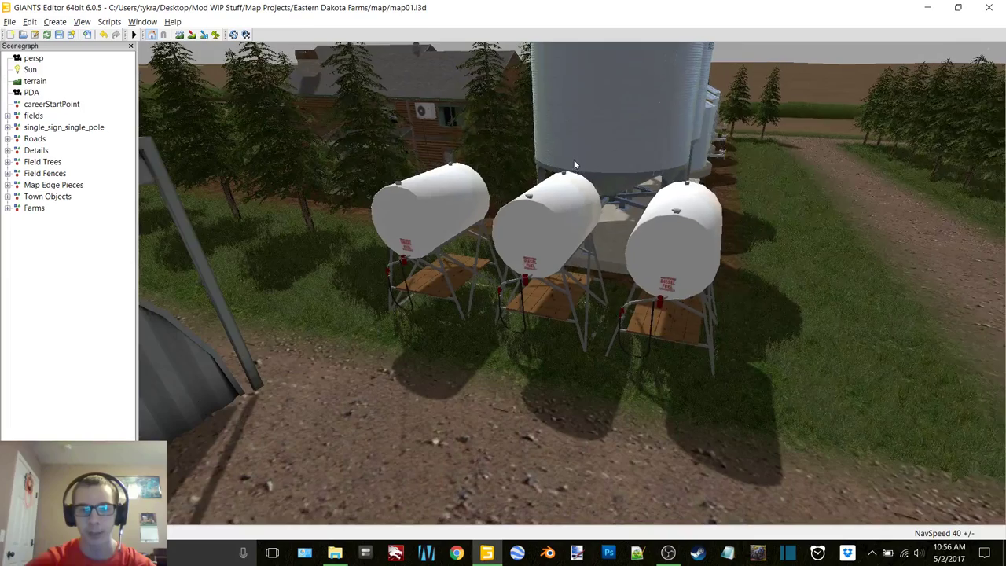
pyautogui.keyDown('alt'); pyautogui.moveTo(655, 213); pyautogui.dragTo(503, 244); pyautogui.keyUp('alt')
pyautogui.moveTo(503, 244)
pyautogui.keyDown('alt'); pyautogui.mouseDown(button='right')
pyautogui.moveTo(537, 259)
pyautogui.moveTo(497, 254)
pyautogui.mouseUp(button='right'); pyautogui.keyUp('alt')
pyautogui.moveTo(496, 258); pyautogui.dragTo(446, 235, button='middle')
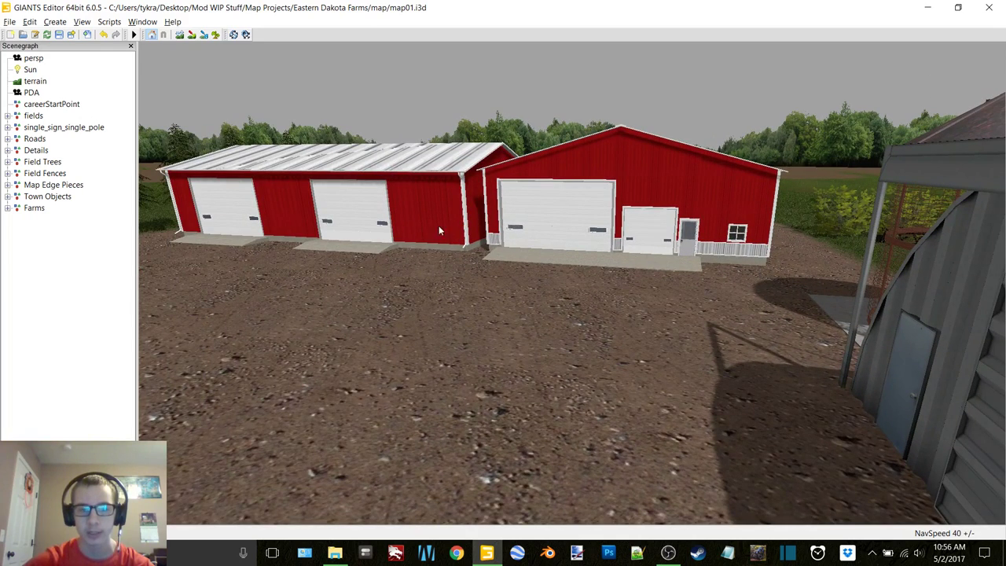
pyautogui.moveTo(560, 267); pyautogui.dragTo(594, 280, button='middle')
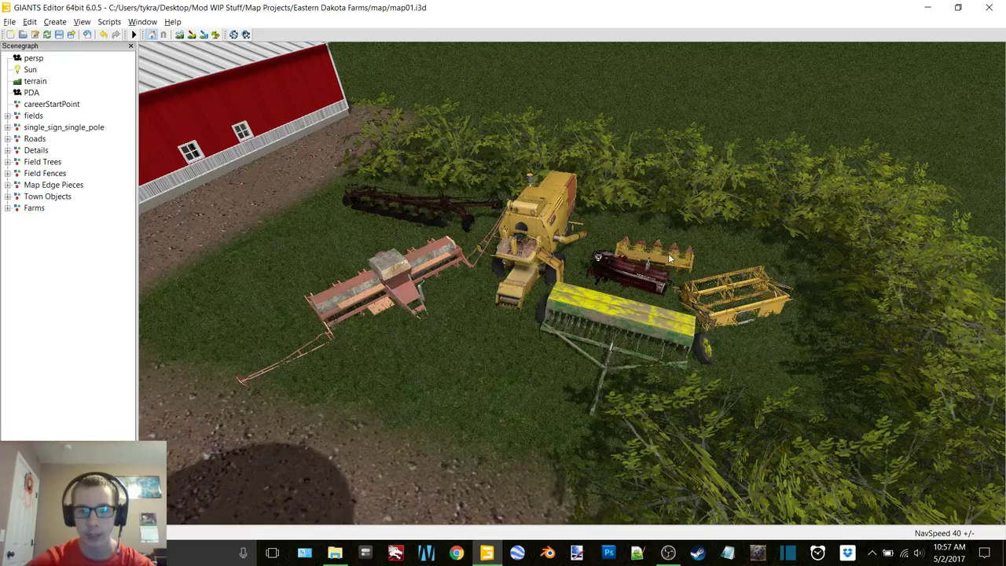
# Step: Examine the old combine and implements parked on the grass between the red shed and the bushes
pyautogui.moveTo(551, 343); pyautogui.dragTo(662, 303, button='middle')
pyautogui.moveTo(613, 281); pyautogui.dragTo(617, 251, button='middle')
pyautogui.scroll(-5, 614, 253)
pyautogui.keyDown('alt'); pyautogui.moveTo(612, 254); pyautogui.dragTo(506, 264); pyautogui.keyUp('alt')
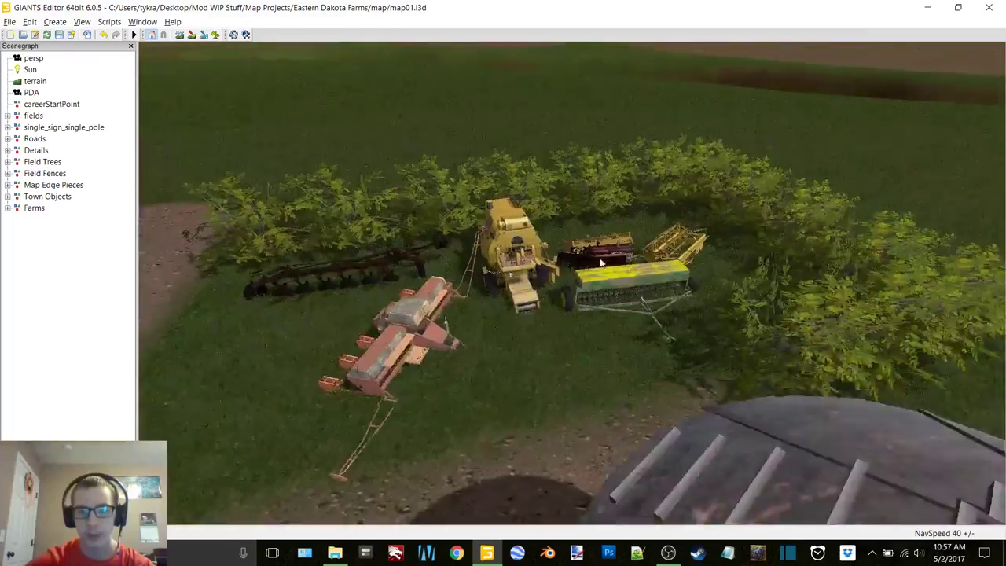
pyautogui.moveTo(506, 262); pyautogui.dragTo(710, 269, button='middle')
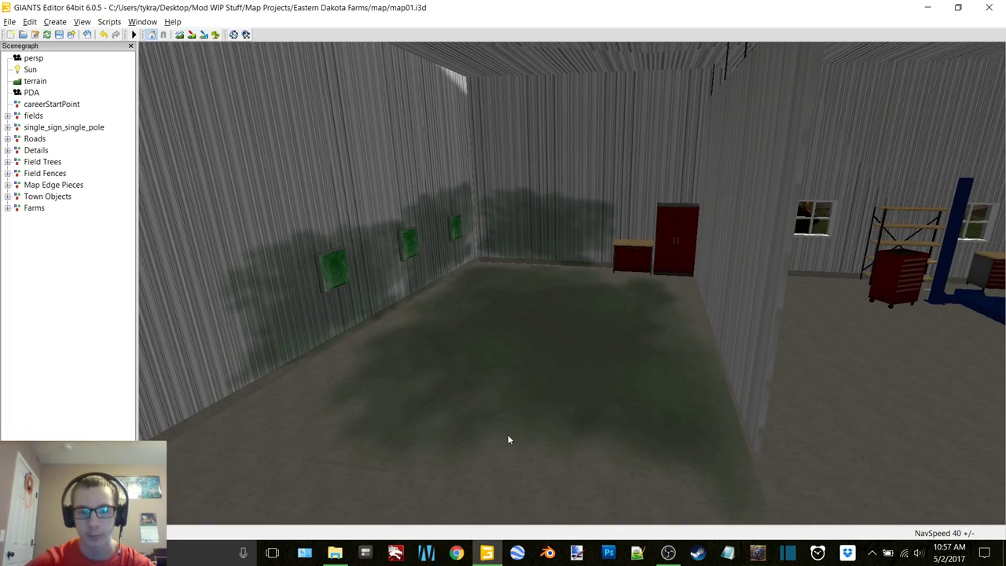
# Step: Examine the interiors of the red workshop and storage shed, including the slatted crib filled with ear corn
pyautogui.scroll(-5, 573, 244)
pyautogui.keyDown('alt'); pyautogui.moveTo(551, 249); pyautogui.dragTo(240, 252); pyautogui.keyUp('alt')
pyautogui.scroll(7, 595, 231)
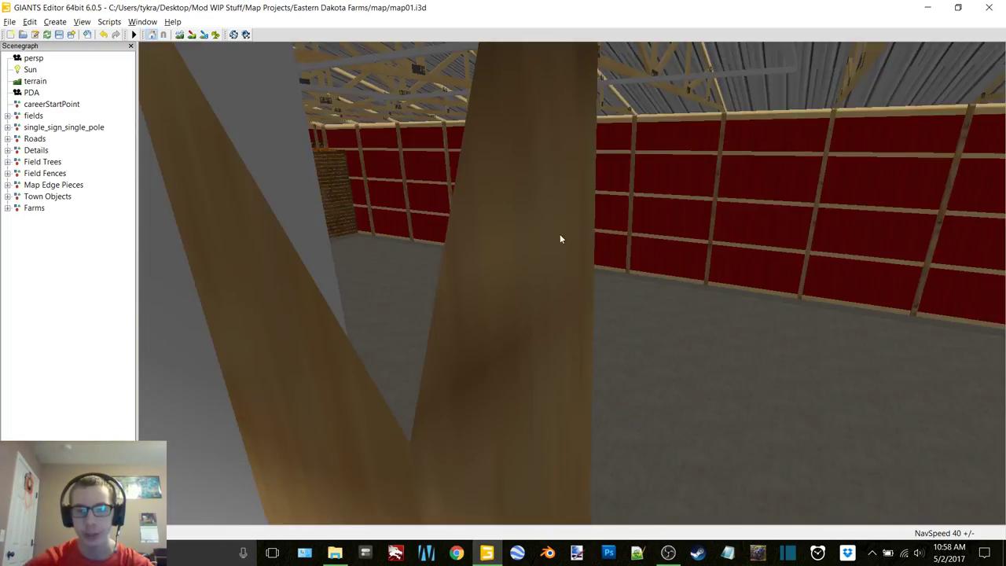
pyautogui.scroll(3, 561, 233)
pyautogui.keyDown('alt'); pyautogui.moveTo(565, 233); pyautogui.dragTo(449, 187); pyautogui.keyUp('alt')
pyautogui.scroll(3, 515, 261)
pyautogui.scroll(6, 537, 267)
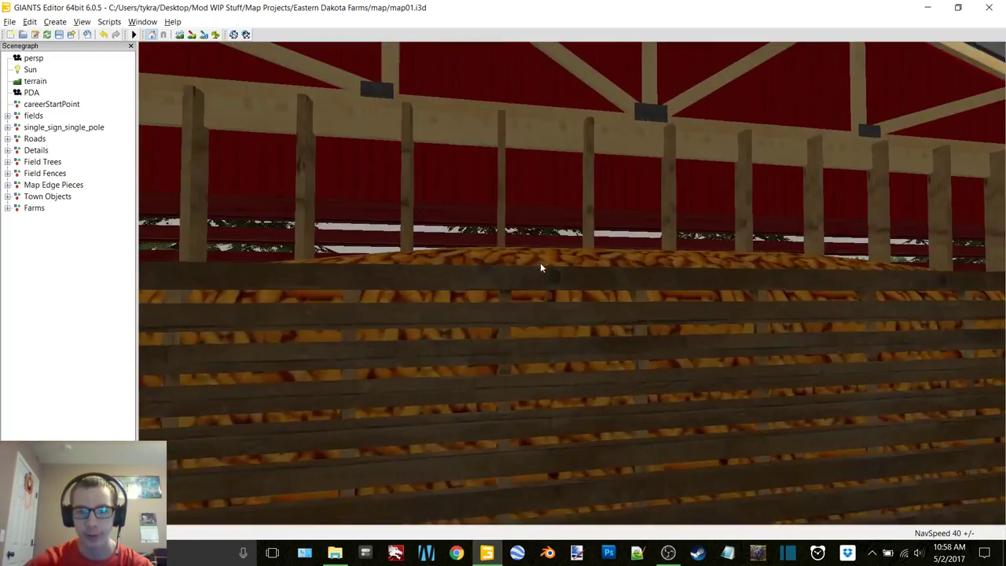
pyautogui.keyDown('alt'); pyautogui.moveTo(541, 267); pyautogui.dragTo(626, 303); pyautogui.keyUp('alt')
pyautogui.scroll(3, 629, 294)
pyautogui.scroll(3, 632, 295)
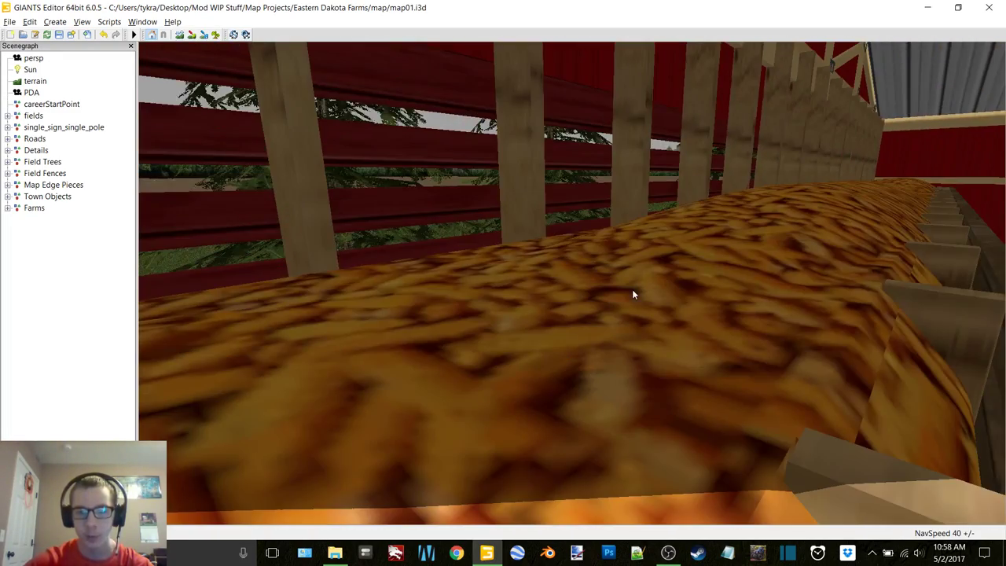
pyautogui.scroll(-4, 632, 290)
pyautogui.keyDown('alt'); pyautogui.moveTo(626, 286); pyautogui.dragTo(569, 281); pyautogui.keyUp('alt')
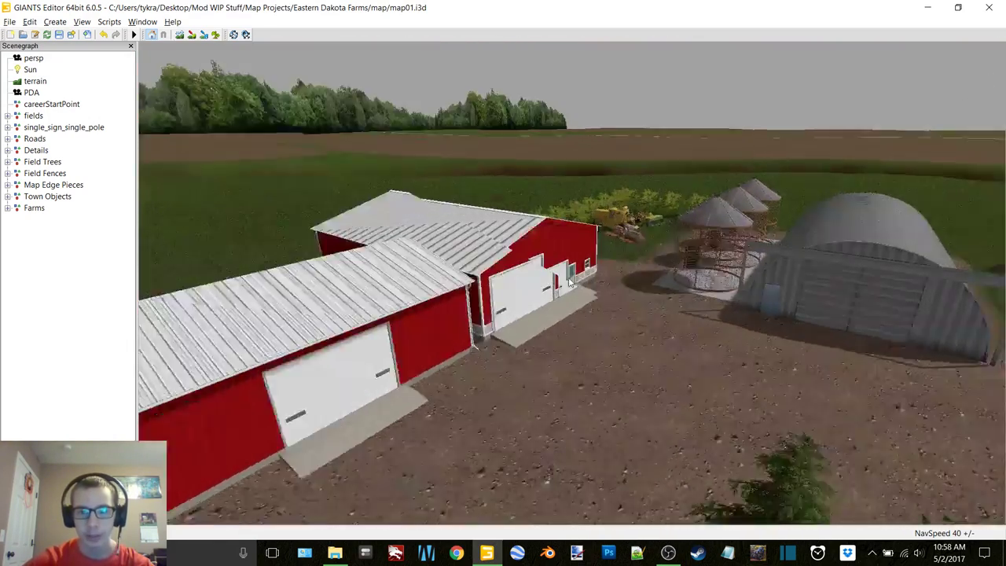
# Step: Survey the farmyard from above, from the red sheds to the quonset shed, fuel tanks and grain bins
pyautogui.moveTo(570, 283); pyautogui.dragTo(419, 299, button='middle')
pyautogui.keyDown('alt'); pyautogui.moveTo(556, 257); pyautogui.dragTo(595, 240); pyautogui.keyUp('alt')
pyautogui.moveTo(594, 240); pyautogui.dragTo(951, 116, button='middle')
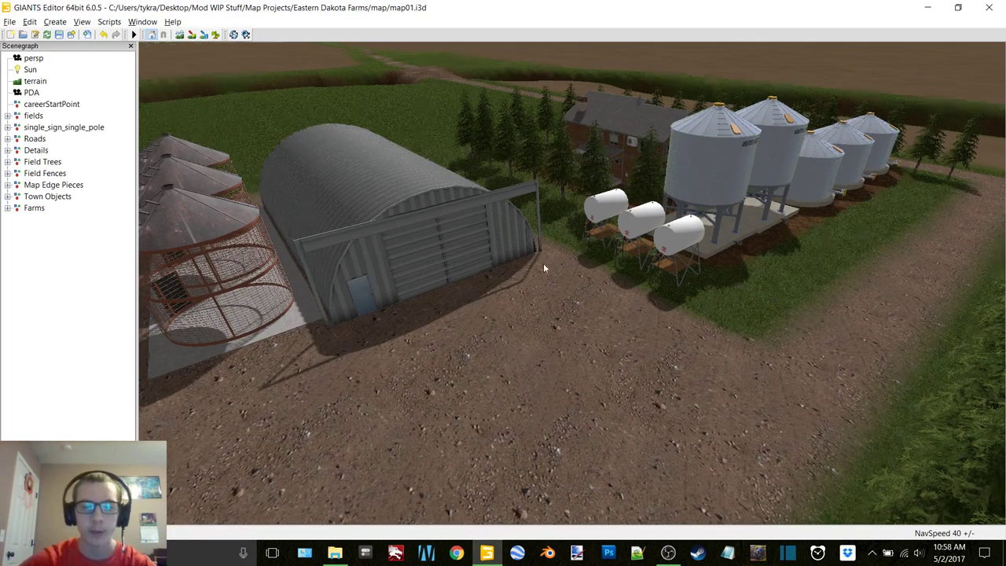
# Step: Inspect the New Holland Clayson combine, its headers, the old red tractor and the planter up close
pyautogui.keyDown('alt'); pyautogui.moveTo(543, 262); pyautogui.dragTo(518, 264); pyautogui.keyUp('alt')
pyautogui.keyDown('alt'); pyautogui.moveTo(472, 230); pyautogui.dragTo(585, 270, button='middle'); pyautogui.keyUp('alt')
pyautogui.scroll(5, 601, 288)
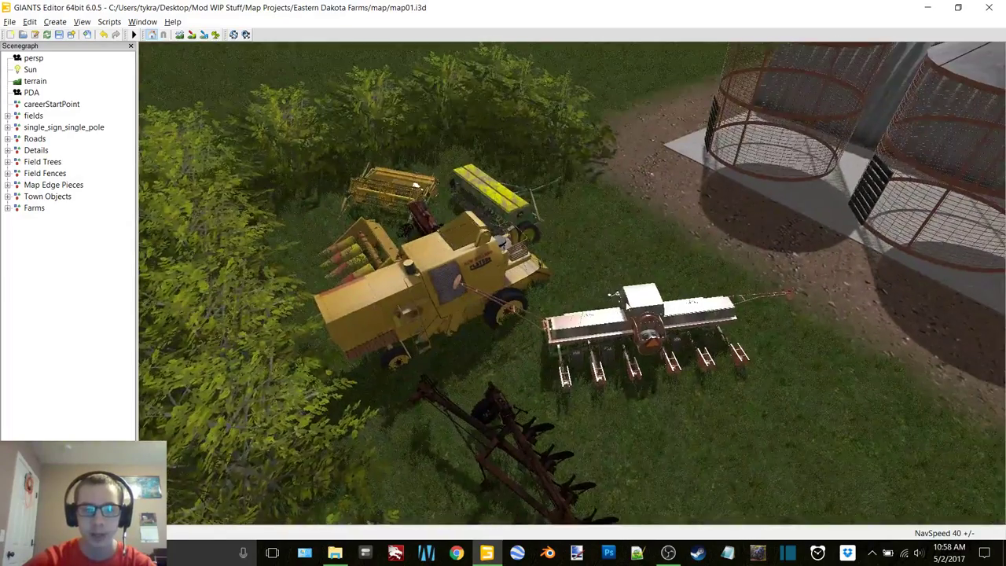
pyautogui.moveTo(613, 293)
pyautogui.keyDown('alt'); pyautogui.mouseDown()
pyautogui.moveTo(626, 299)
pyautogui.moveTo(621, 287)
pyautogui.mouseUp(); pyautogui.keyUp('alt')
pyautogui.keyDown('alt'); pyautogui.moveTo(471, 251); pyautogui.dragTo(540, 302, button='middle'); pyautogui.keyUp('alt')
pyautogui.scroll(5, 539, 304)
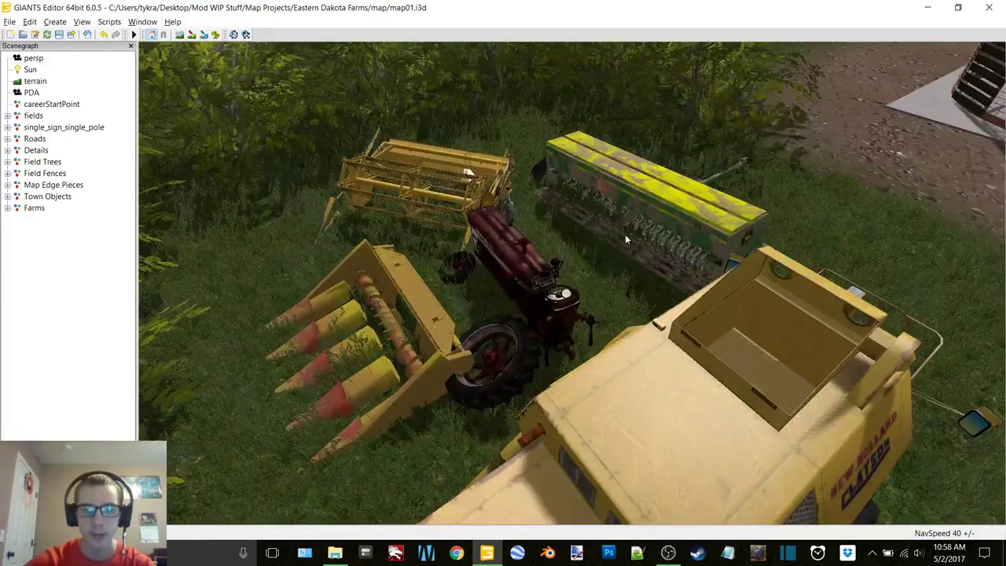
pyautogui.moveTo(625, 234); pyautogui.dragTo(441, 257, button='middle')
pyautogui.keyDown('alt'); pyautogui.moveTo(616, 252); pyautogui.dragTo(584, 263); pyautogui.keyUp('alt')
pyautogui.keyDown('alt'); pyautogui.moveTo(587, 260); pyautogui.dragTo(511, 365, button='middle'); pyautogui.keyUp('alt')
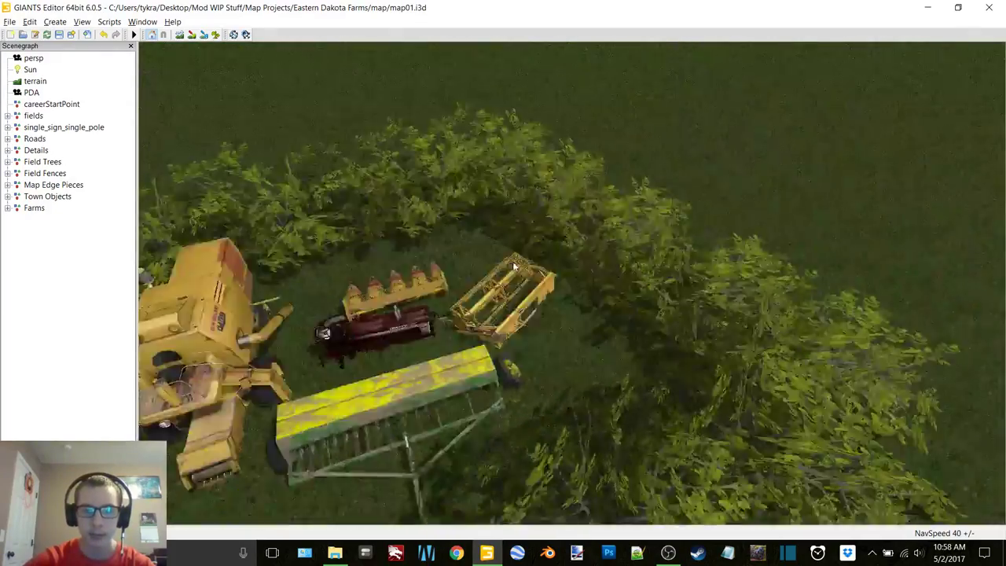
pyautogui.scroll(-4, 472, 271)
pyautogui.keyDown('alt'); pyautogui.moveTo(423, 269); pyautogui.dragTo(577, 287); pyautogui.keyUp('alt')
pyautogui.moveTo(578, 287); pyautogui.dragTo(536, 284, button='middle')
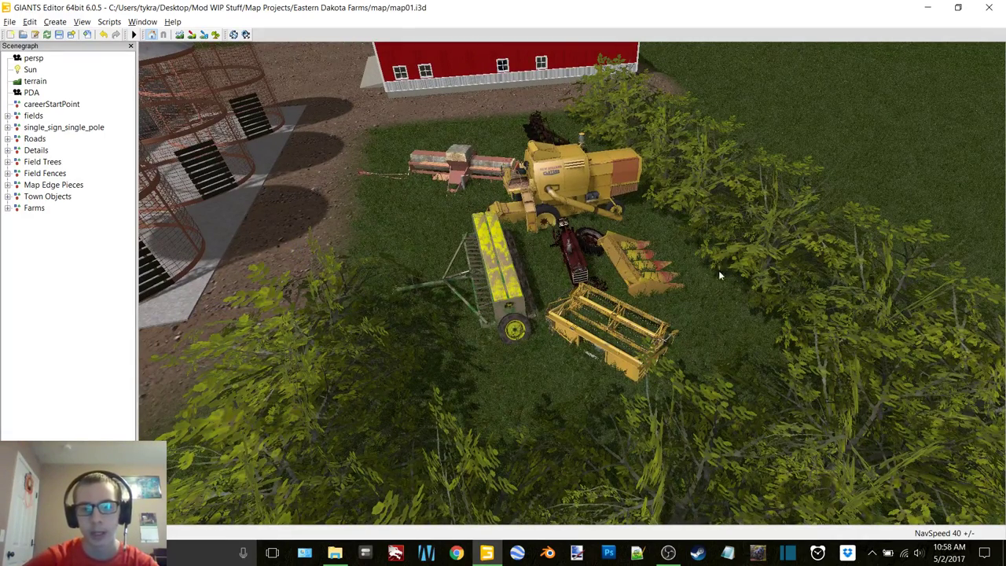
# Step: Inspect the green and yellow John Deere seed drill parked beside the combine up close
pyautogui.scroll(4, 554, 216)
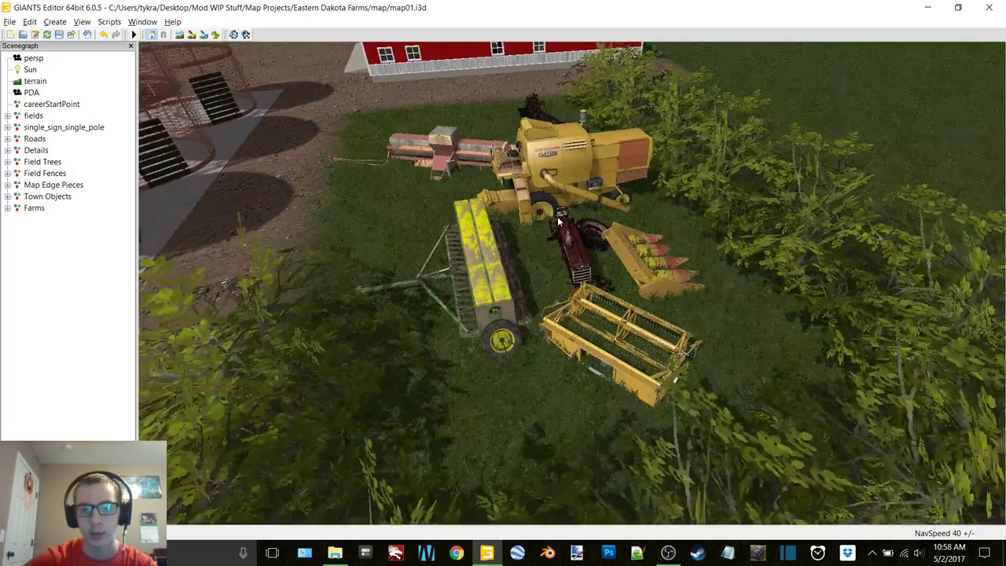
pyautogui.keyDown('alt'); pyautogui.moveTo(551, 284); pyautogui.dragTo(604, 339, button='middle'); pyautogui.keyUp('alt')
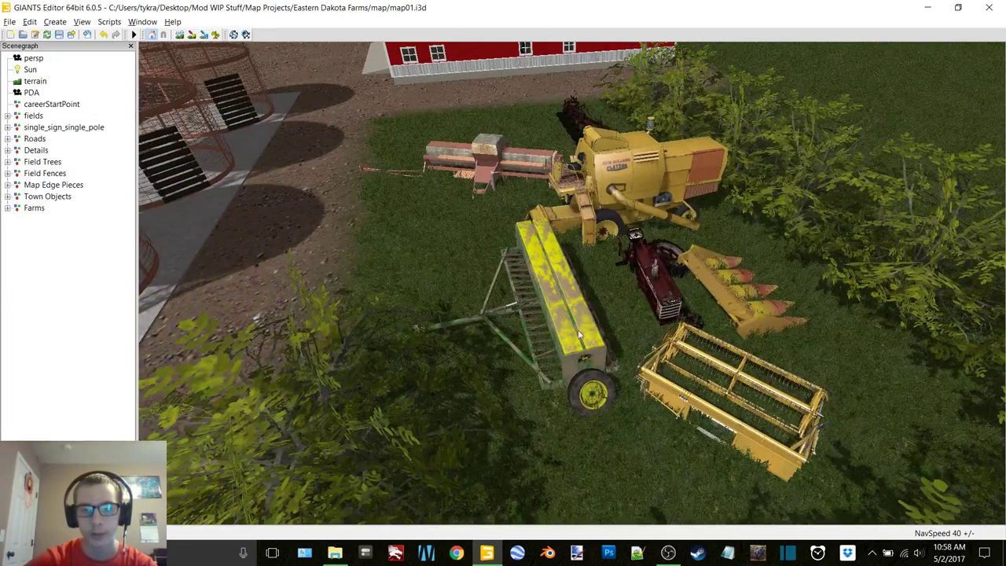
pyautogui.scroll(5, 566, 322)
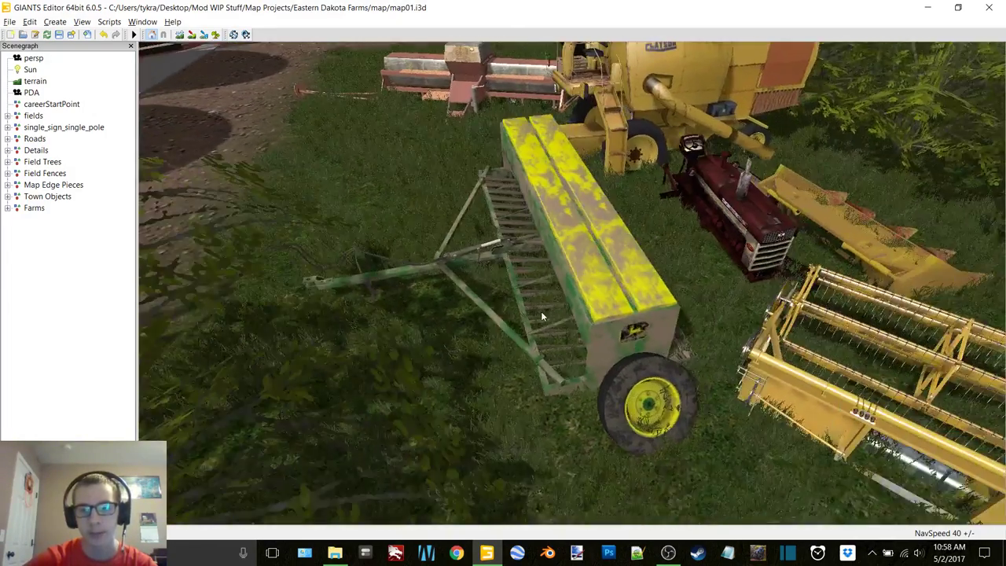
pyautogui.scroll(-3, 561, 281)
pyautogui.keyDown('alt'); pyautogui.moveTo(562, 281); pyautogui.dragTo(544, 280); pyautogui.keyUp('alt')
pyautogui.scroll(5, 540, 279)
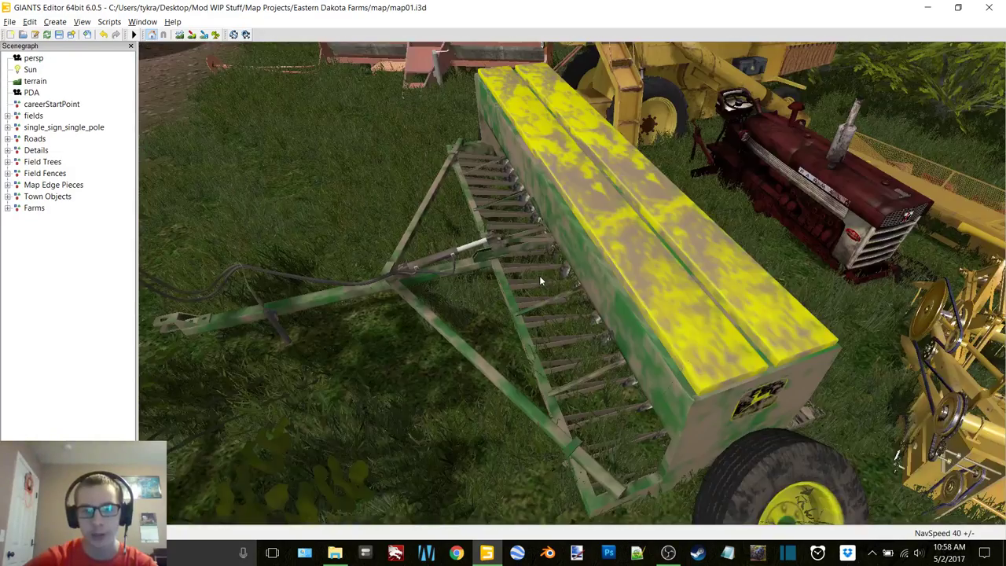
pyautogui.scroll(-10, 540, 275)
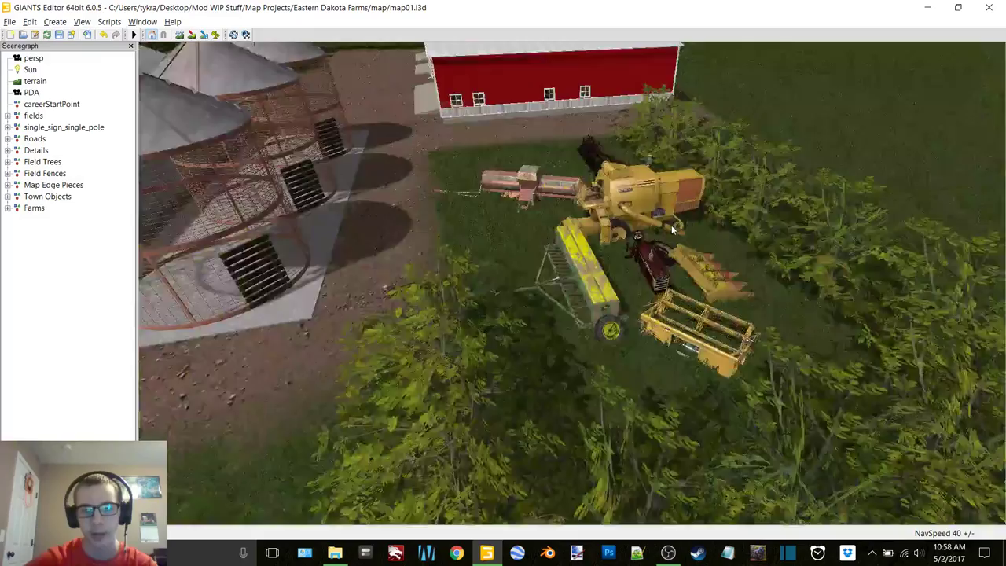
# Step: Look over the farm driveways, the rows of evergreen trees and the line of grain bins from the road side
pyautogui.keyDown('alt'); pyautogui.moveTo(672, 226); pyautogui.dragTo(480, 208); pyautogui.keyUp('alt')
pyautogui.keyDown('alt'); pyautogui.moveTo(578, 223); pyautogui.dragTo(550, 281, button='middle'); pyautogui.keyUp('alt')
pyautogui.scroll(10, 549, 284)
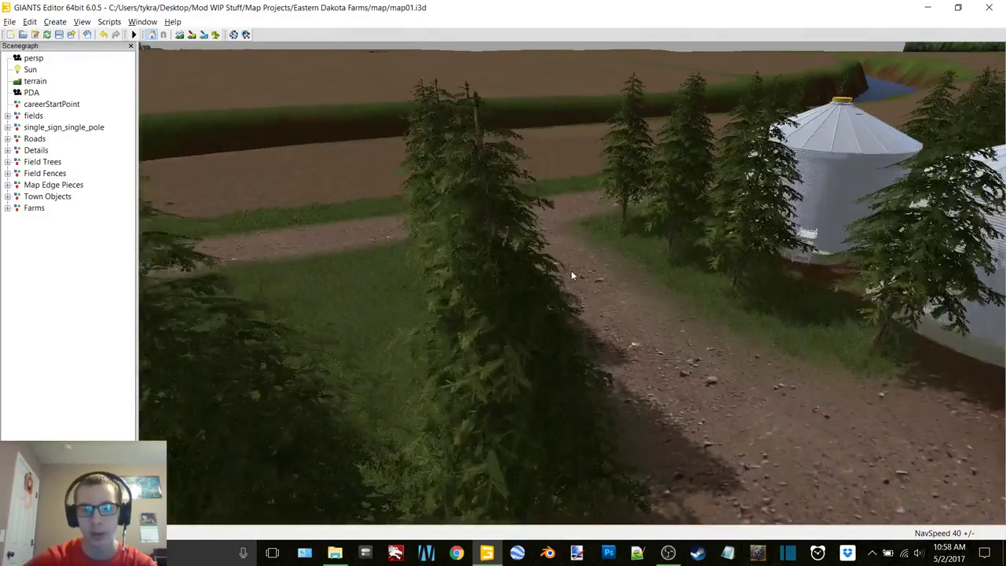
pyautogui.moveTo(570, 270); pyautogui.dragTo(688, 258, button='right')
pyautogui.scroll(-10, 688, 258)
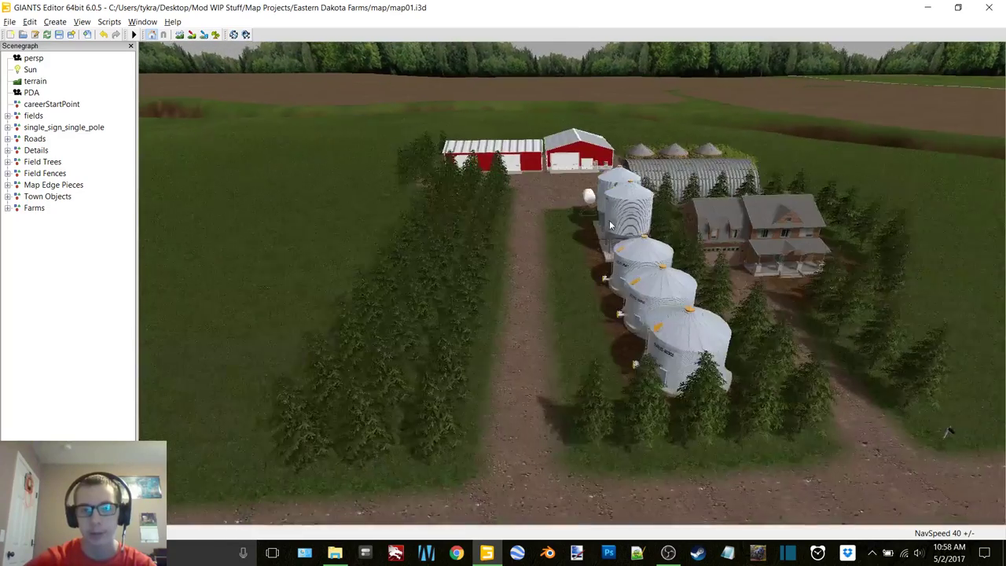
pyautogui.moveTo(587, 226); pyautogui.dragTo(757, 322, button='right')
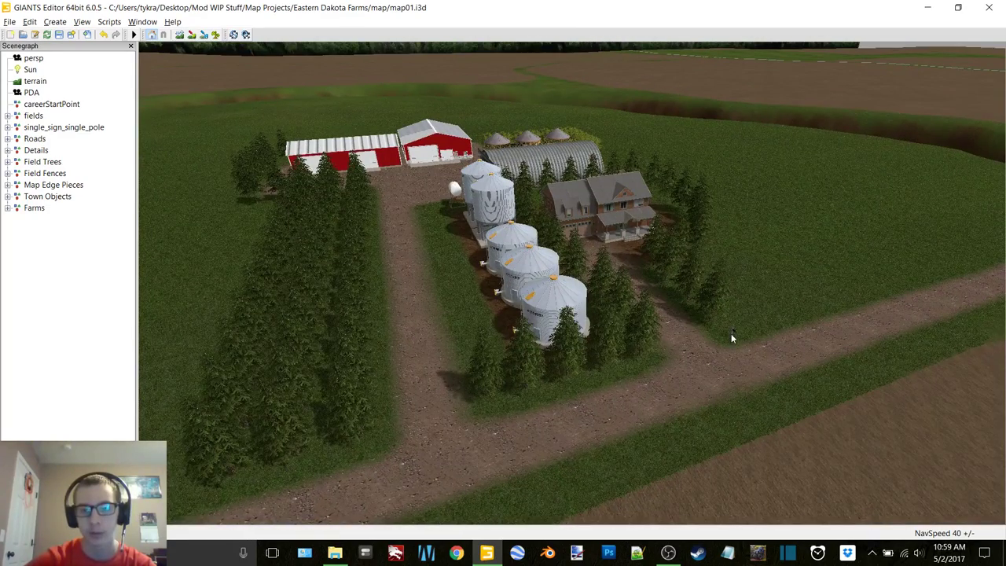
# Step: Survey the whole starter farm from high above, including the surrounding grassland, river bend and access road
pyautogui.moveTo(697, 332); pyautogui.dragTo(592, 215, button='right')
pyautogui.keyDown('alt'); pyautogui.moveTo(592, 216); pyautogui.dragTo(659, 237); pyautogui.keyUp('alt')
pyautogui.scroll(-5, 659, 236)
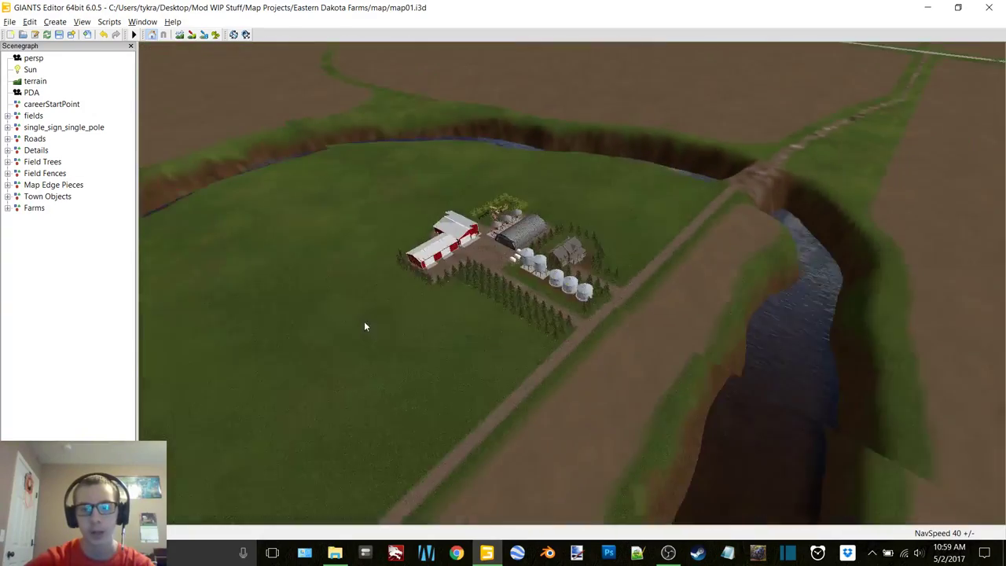
pyautogui.keyDown('alt'); pyautogui.moveTo(364, 322); pyautogui.dragTo(500, 203); pyautogui.keyUp('alt')
pyautogui.moveTo(500, 206); pyautogui.dragTo(558, 287, button='right')
pyautogui.keyDown('alt'); pyautogui.moveTo(558, 283); pyautogui.dragTo(498, 285, button='middle'); pyautogui.keyUp('alt')
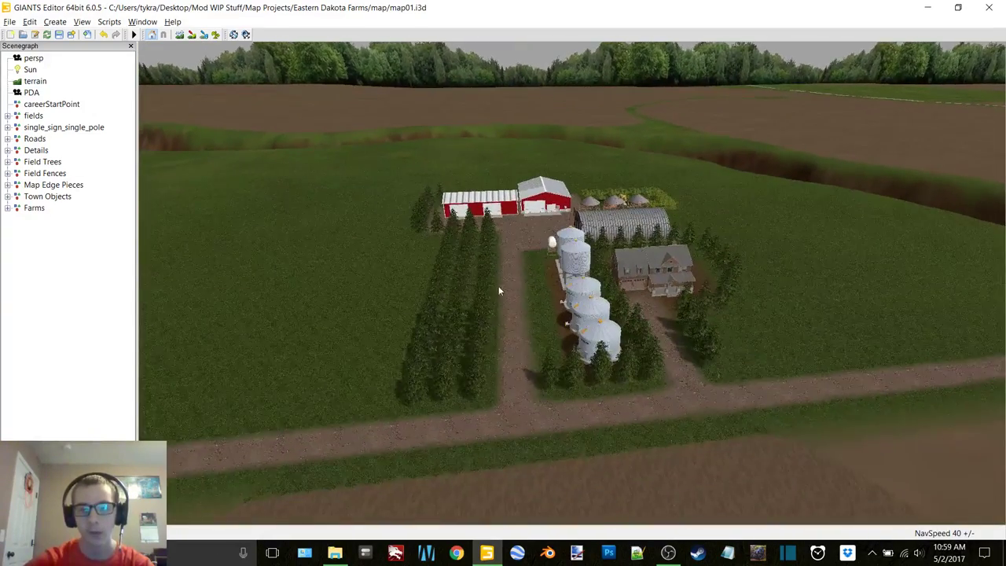
pyautogui.keyDown('alt'); pyautogui.moveTo(498, 286); pyautogui.dragTo(545, 293, button='right'); pyautogui.keyUp('alt')
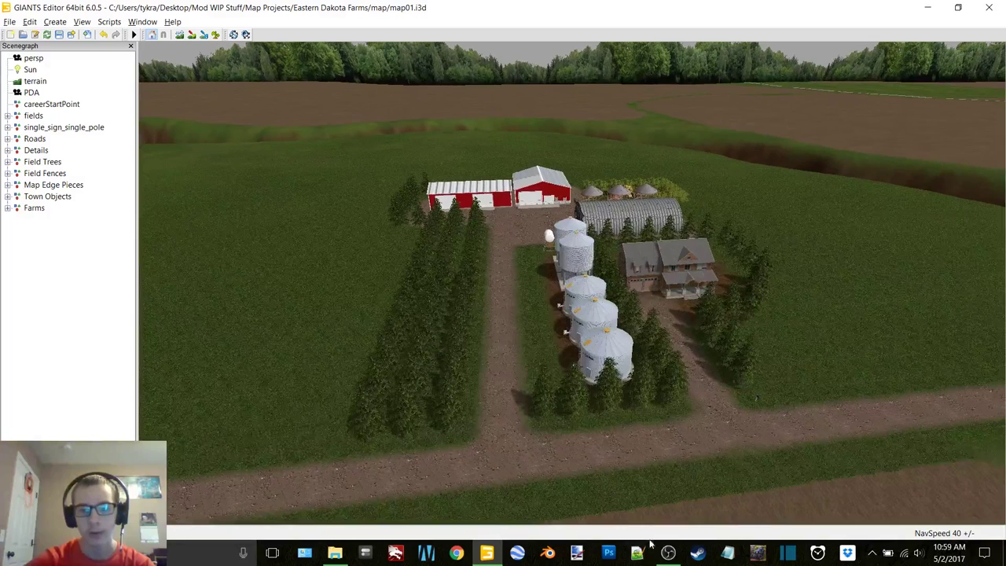
# Step: Switch to the OBS recording window
pyautogui.click(668, 553)
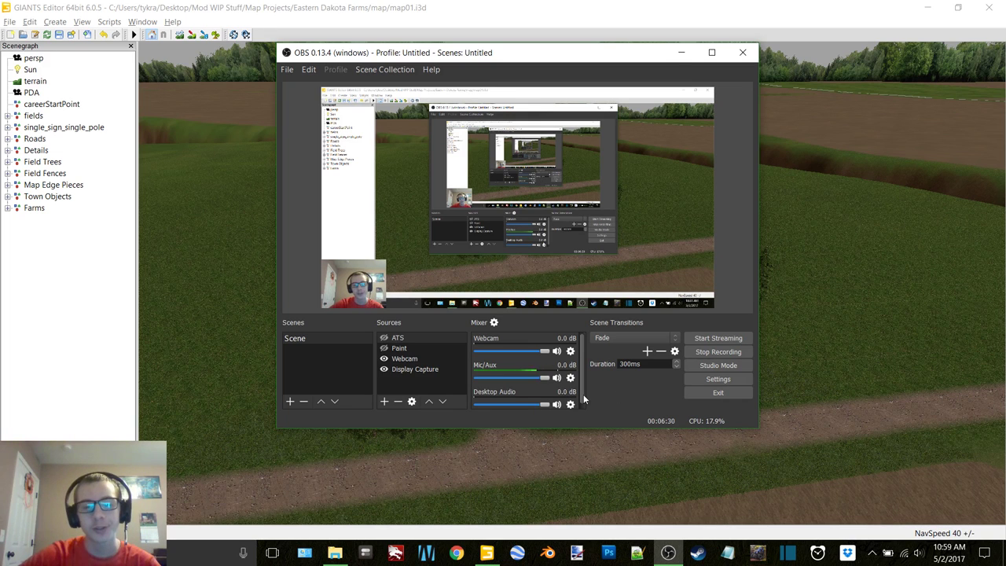
pyautogui.scroll(1, 582, 387)
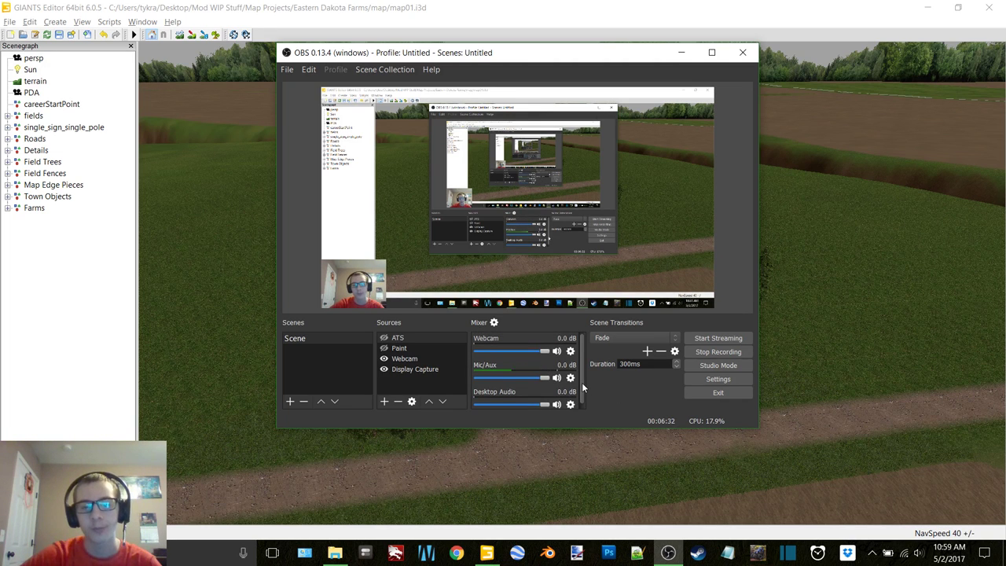